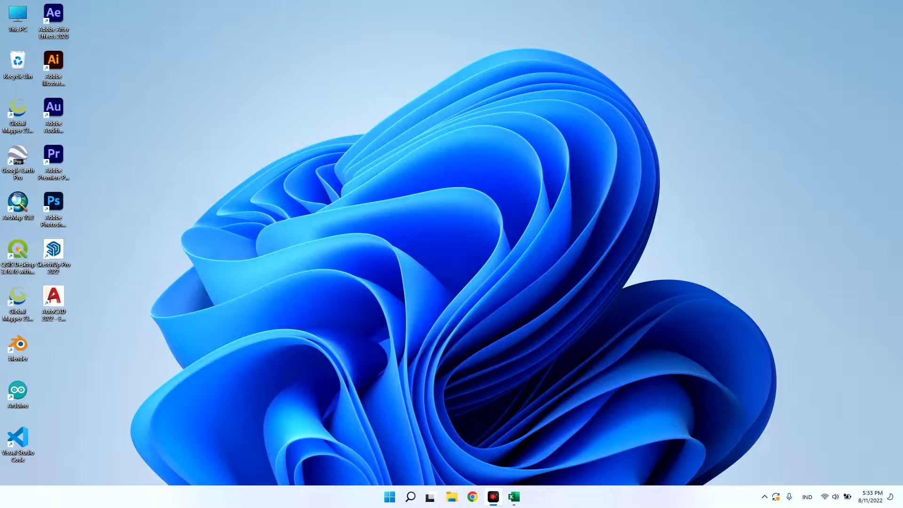
Step: Search Google in Chrome for "dbgis menlhk" and open the Kementerian LHK portal from the results
left_click(473, 500)
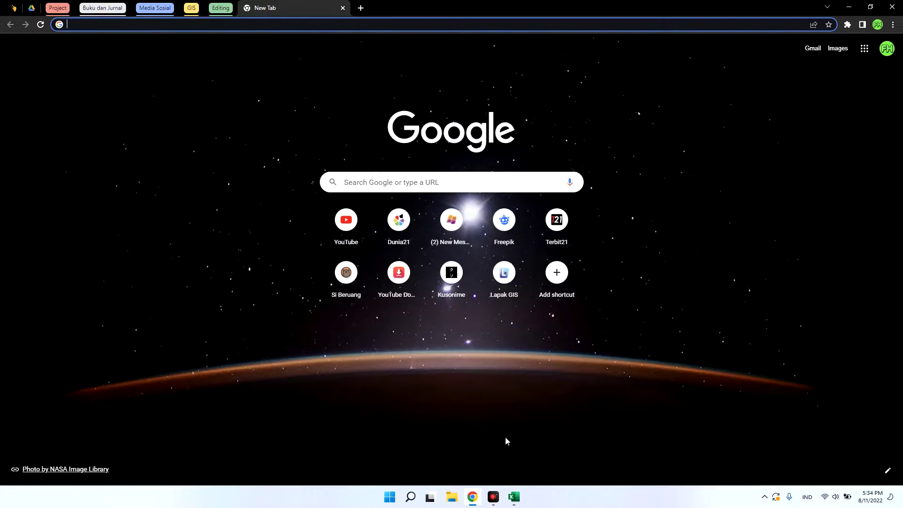
type("db")
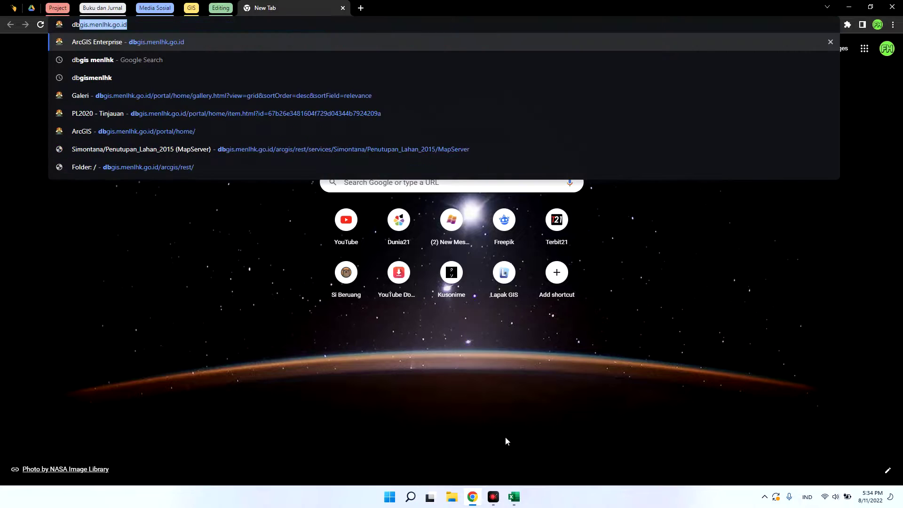
type("gis me")
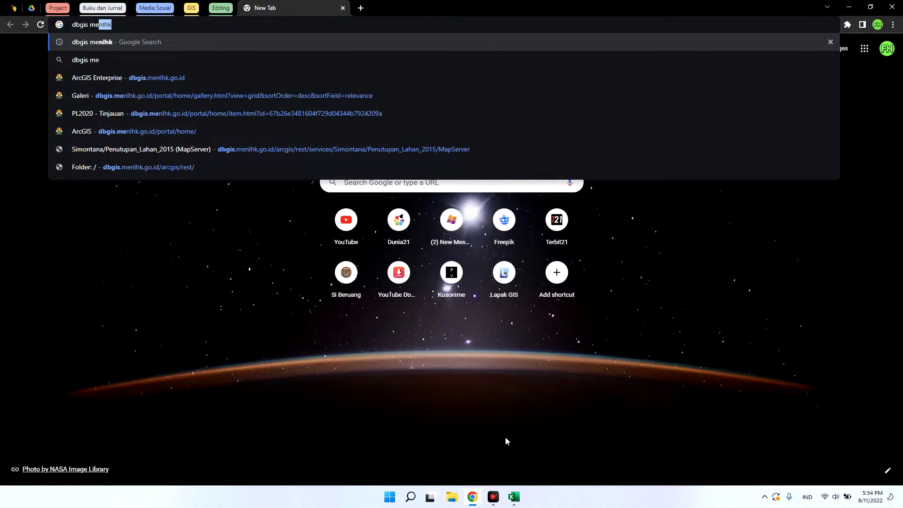
type("nlhk")
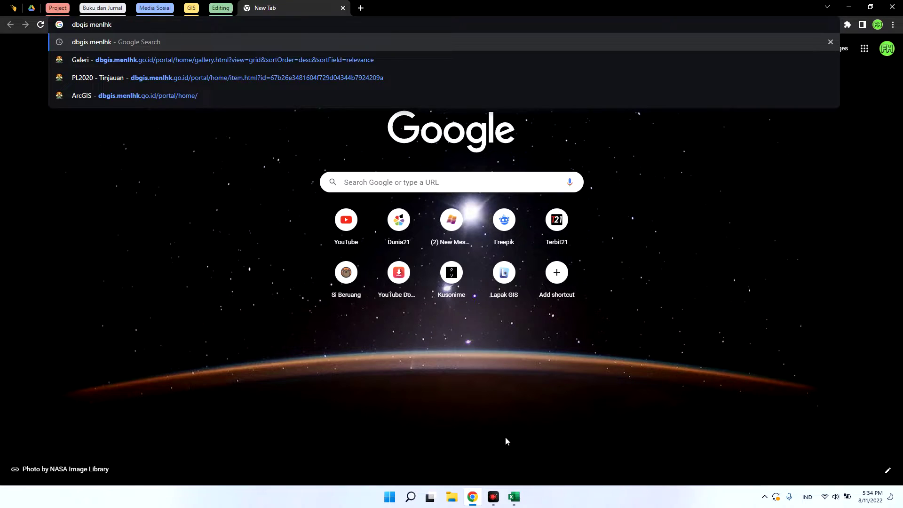
key("Return")
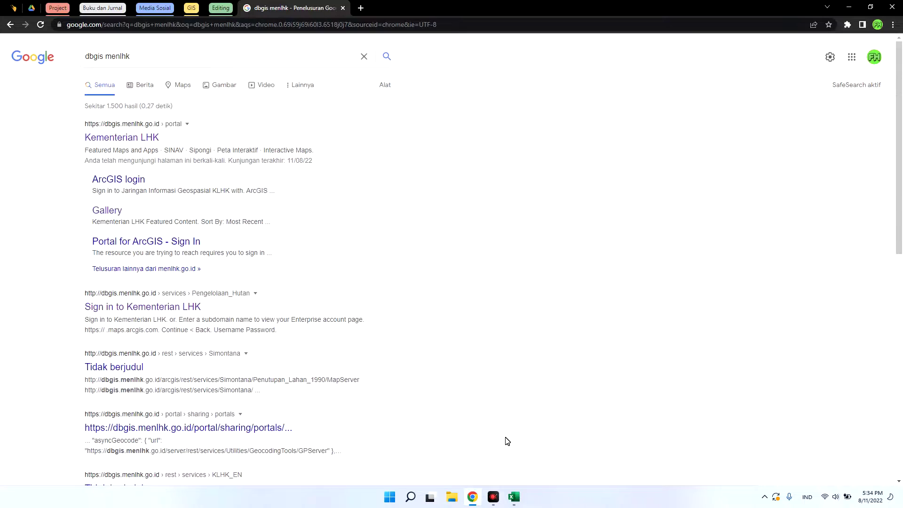
left_click(146, 138)
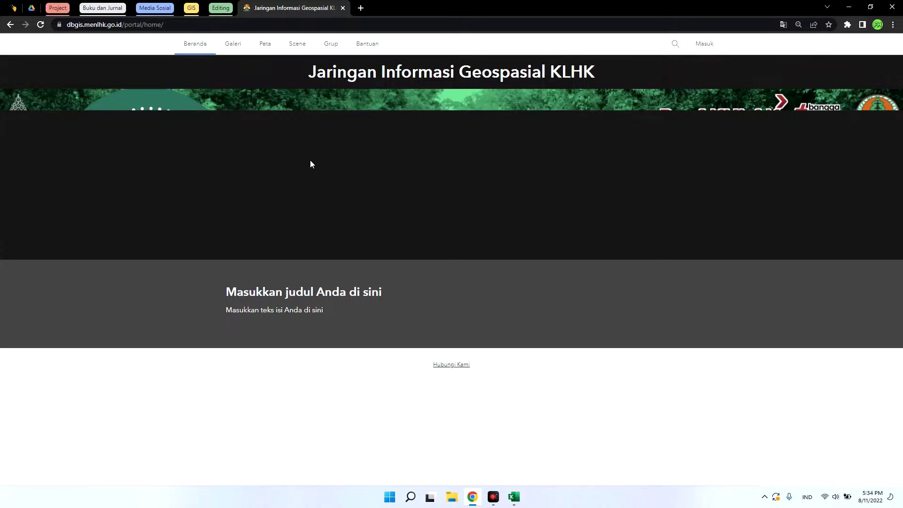
Step: Open the portal's gallery (Galeri) and show the item details of the PL2020 map
left_click(239, 48)
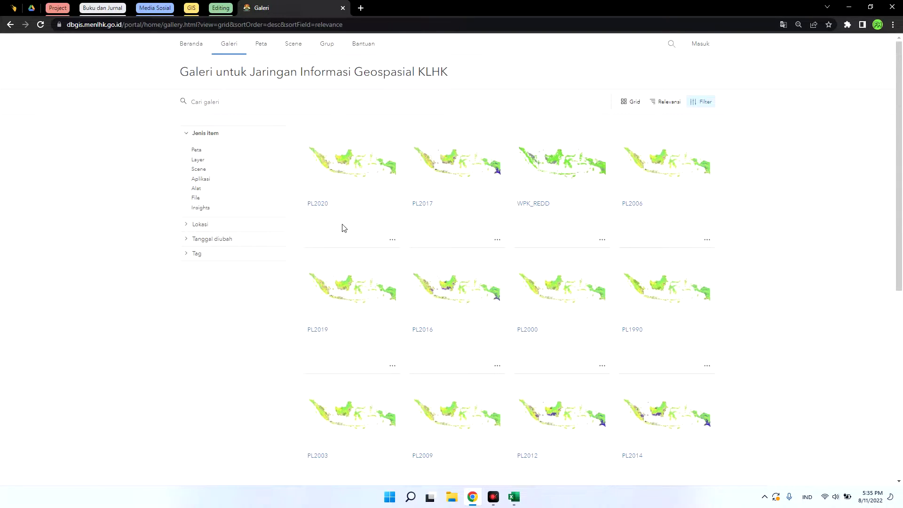
mouse_move(372, 182)
left_click(392, 240)
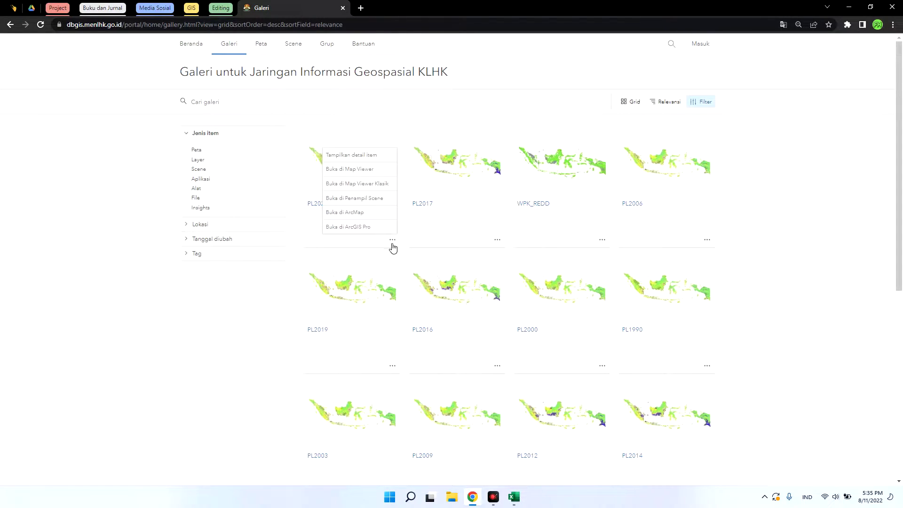
left_click(375, 161)
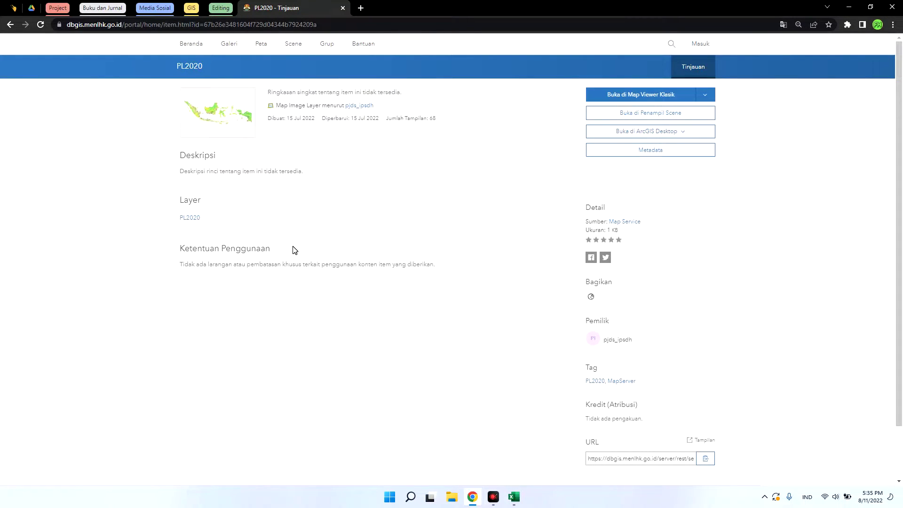
Step: Open the PL2020 layer's map service page and view the service in ArcGIS Online Map Viewer
left_click(198, 222)
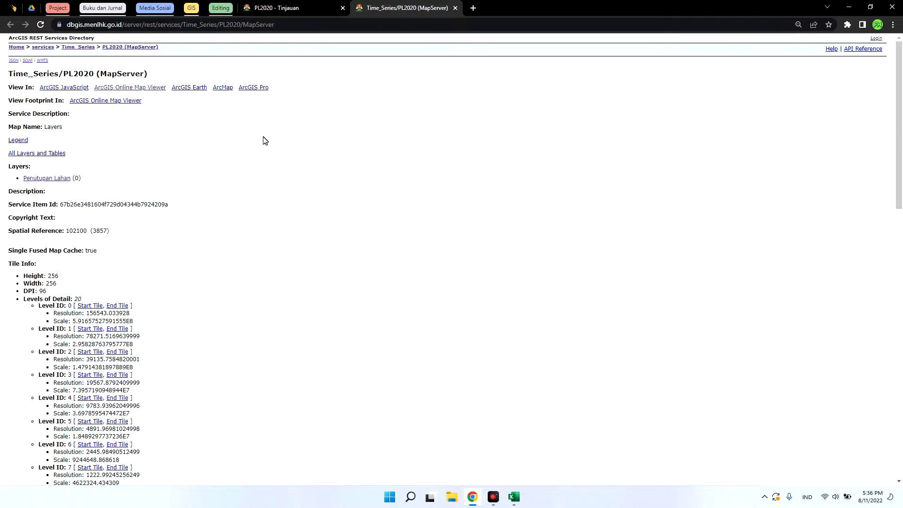
left_click(142, 89)
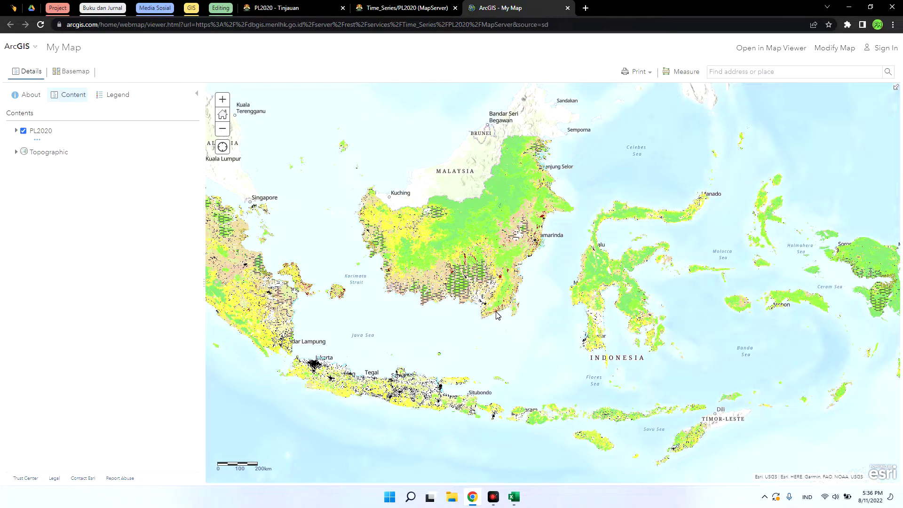
left_click_drag(593, 333, 601, 306)
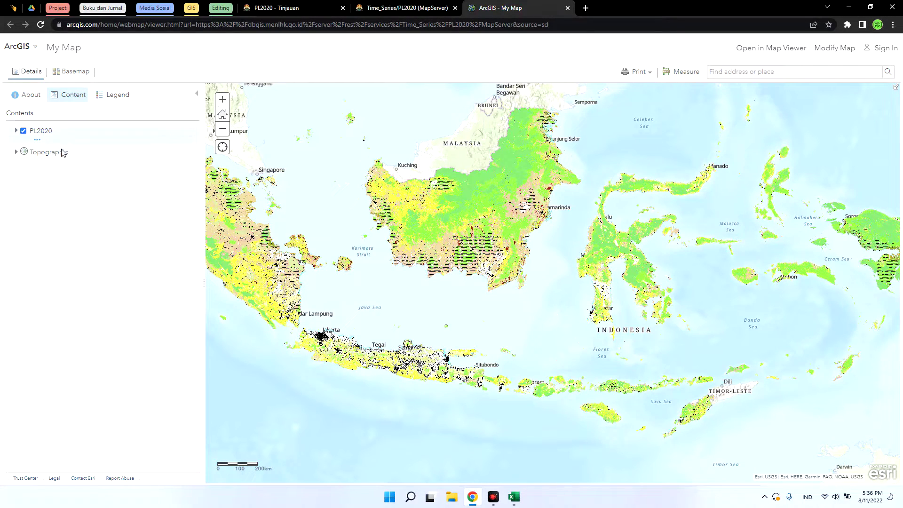
Step: Open the description page of PL2020's Penutupan Lahan sublayer and go to its Query form
left_click(22, 137)
left_click(47, 161)
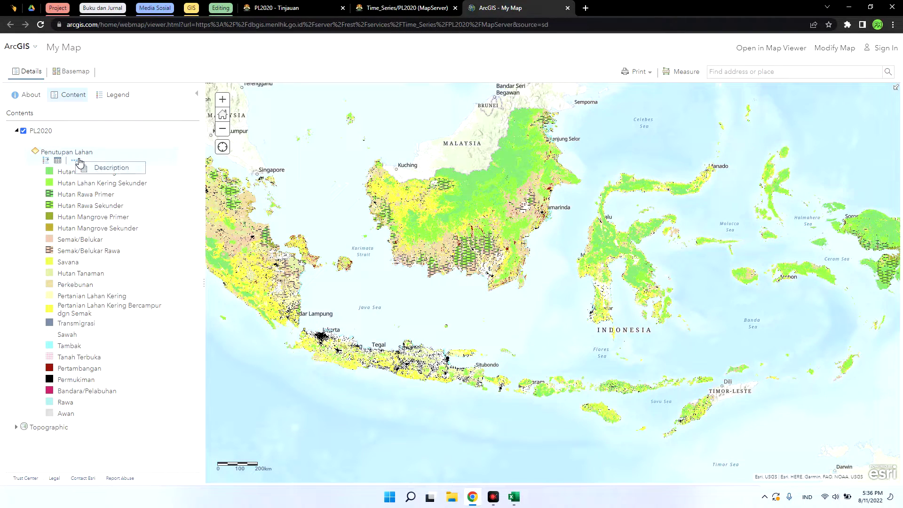
left_click(121, 170)
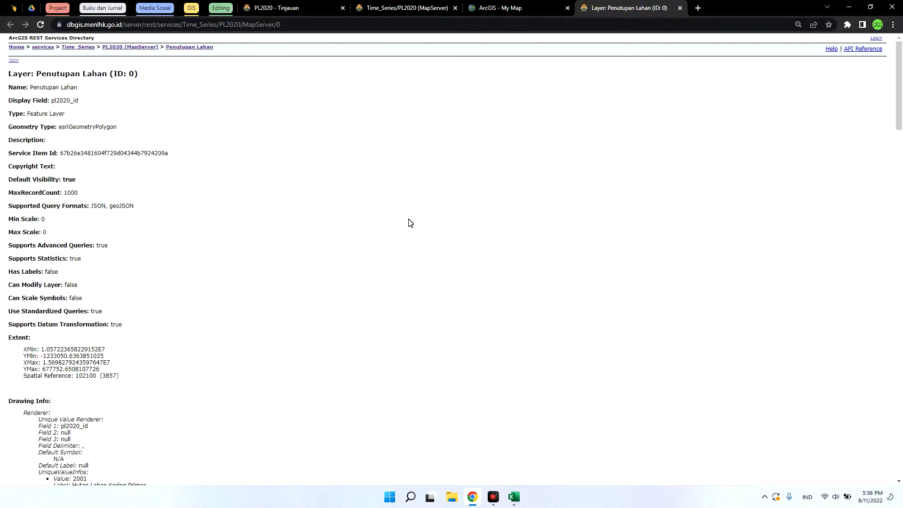
scroll(409, 223, "down", 20)
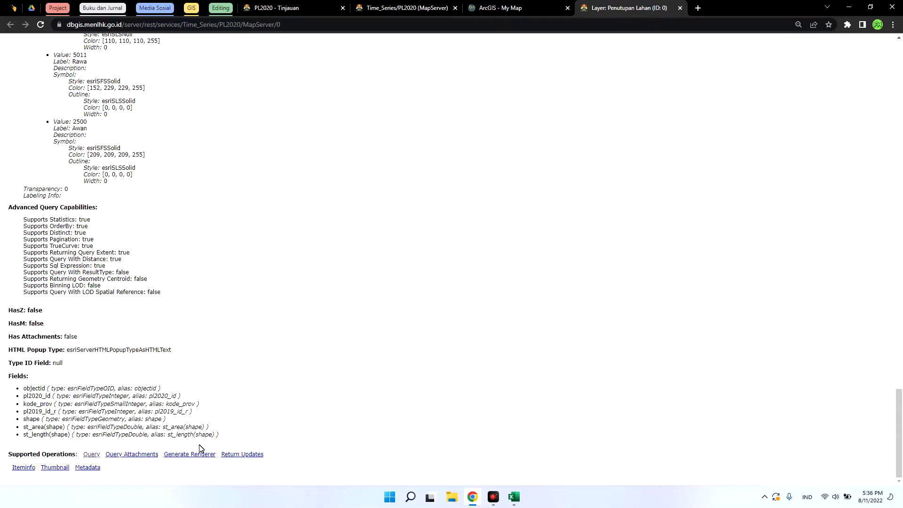
left_click(97, 455)
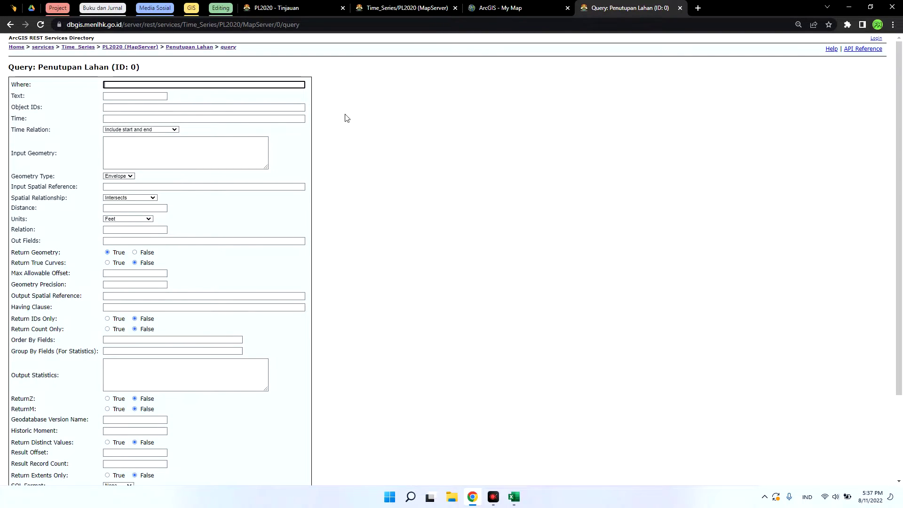
Step: Return to the web map, show the Penutupan Lahan attribute table and examine its kode_prov values
left_click(493, 7)
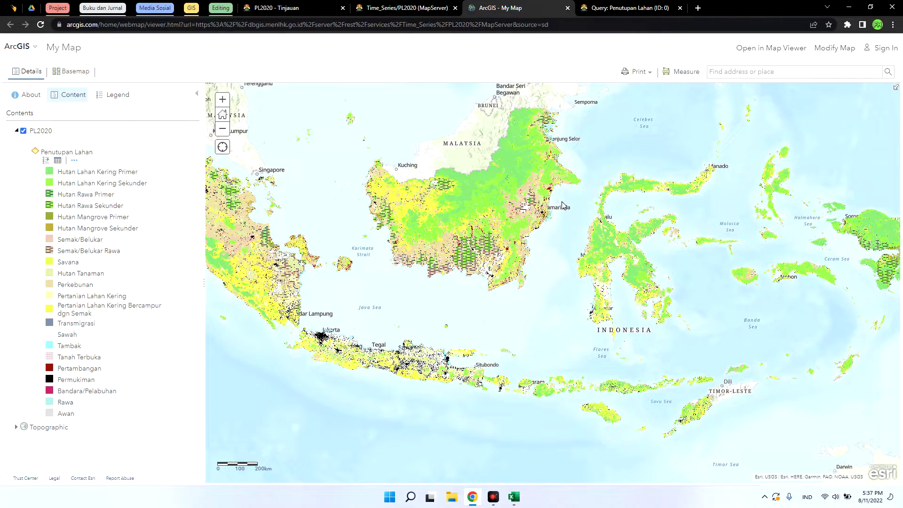
left_click(61, 164)
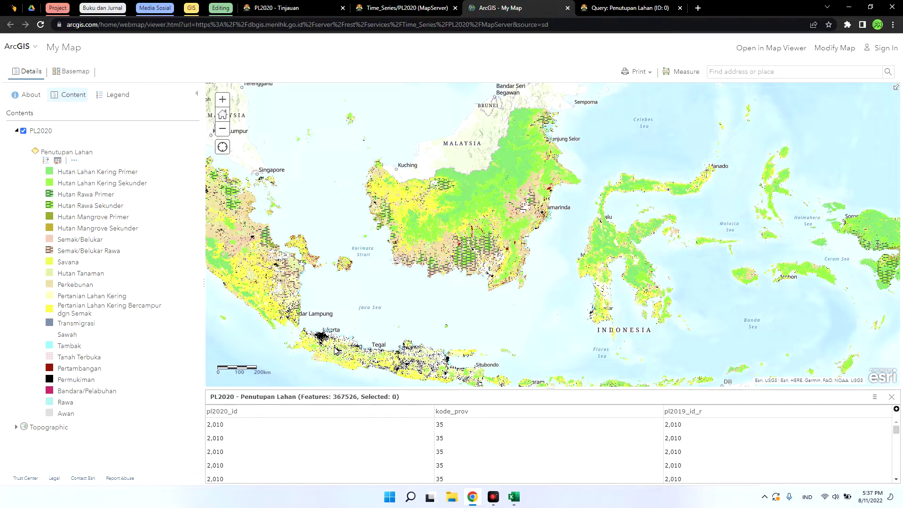
scroll(452, 453, "down", 5)
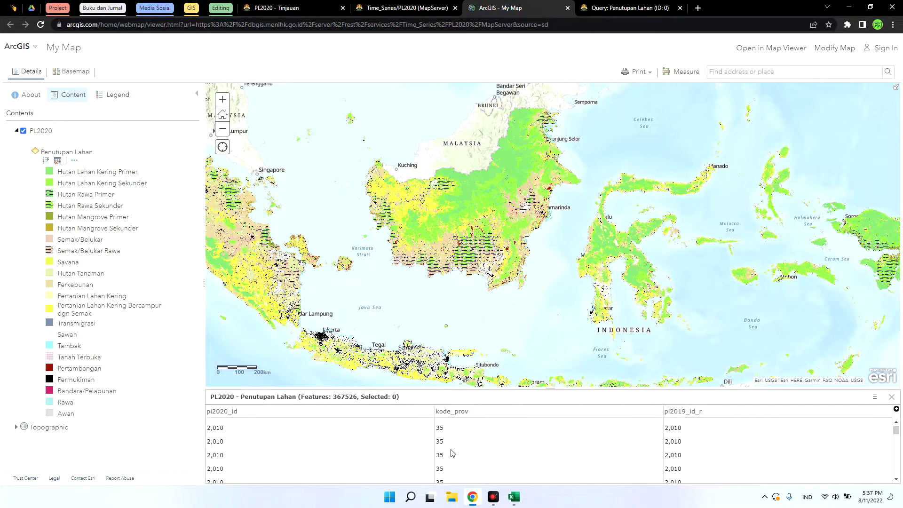
scroll(456, 454, "down", 5)
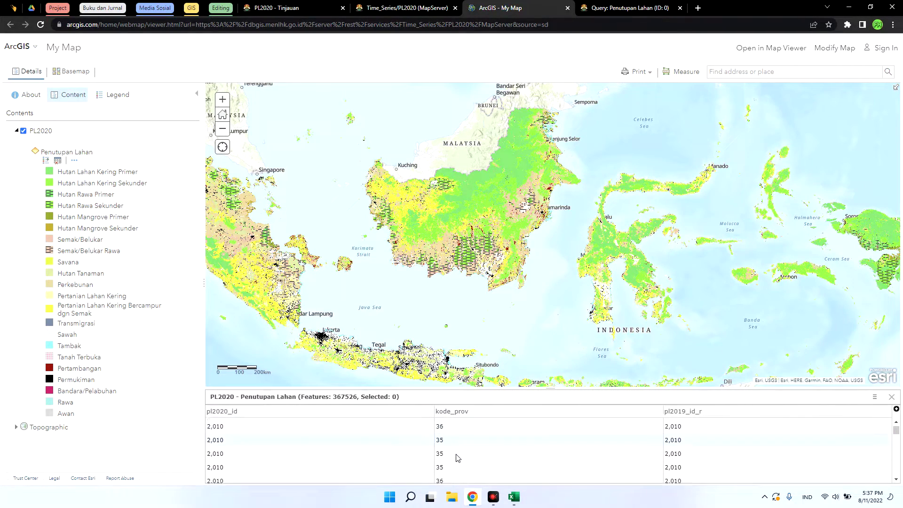
scroll(453, 452, "down", 2)
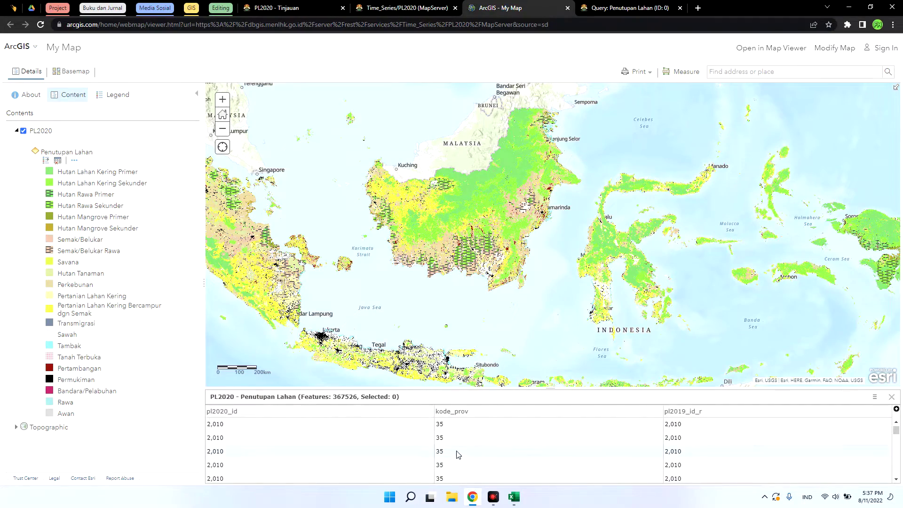
scroll(517, 278, "up", 2)
scroll(522, 264, "down", 2)
Step: Switch to the Kode_Provinsi_BPS workbook in Excel and look up the province code of Sulawesi Selatan
key("alt+Tab")
key("alt+Tab")
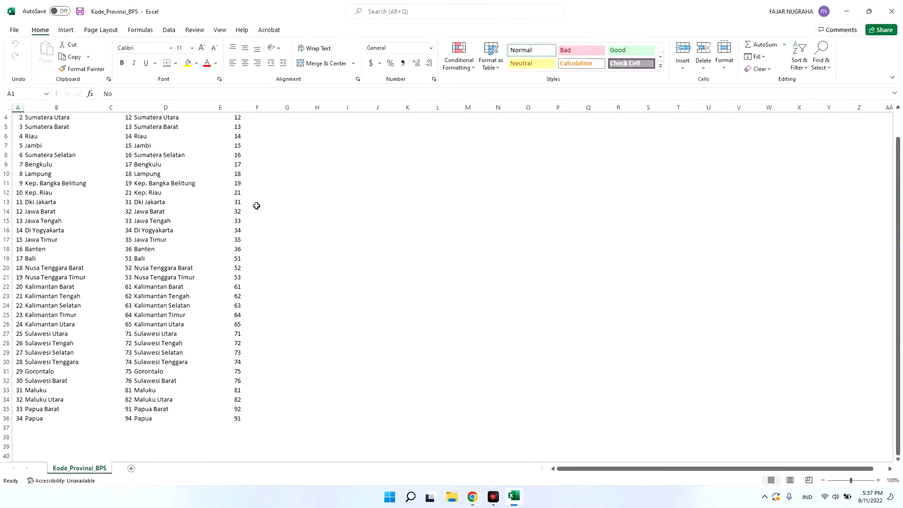
scroll(90, 160, "up", 1)
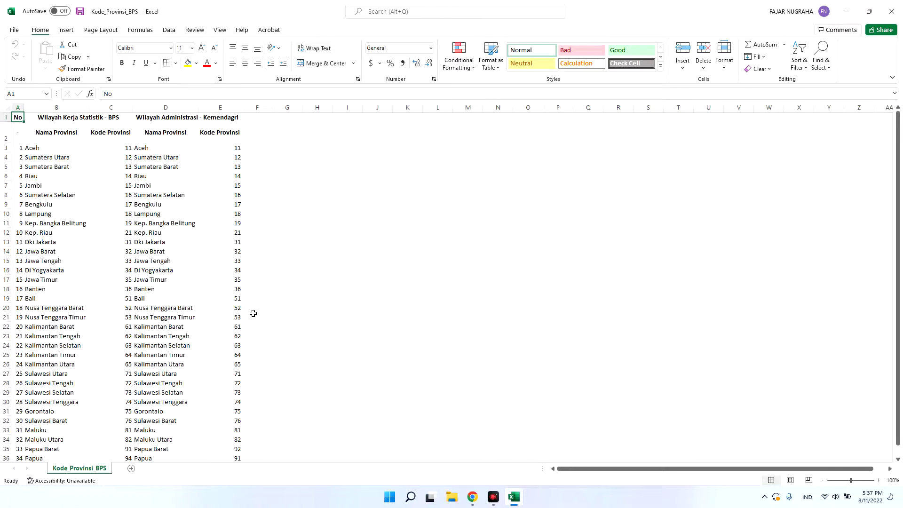
left_click(174, 394)
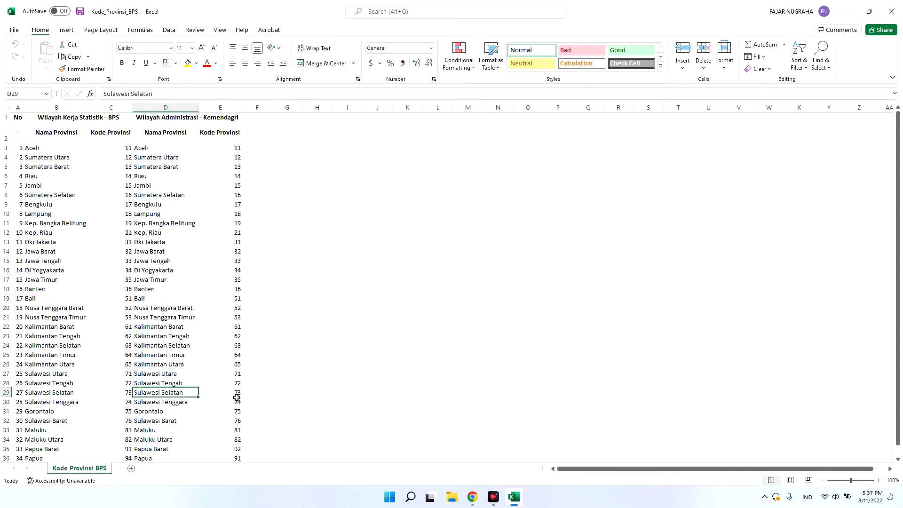
Step: Switch back to Chrome and set the Penutupan Lahan query's Where condition to kode_prov=73, checking the field name and province code
key("alt+Tab")
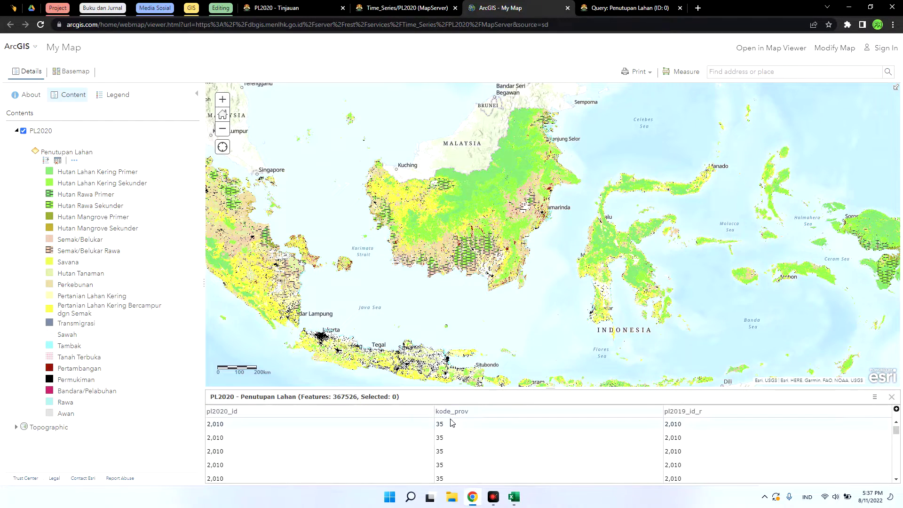
left_click(576, 8)
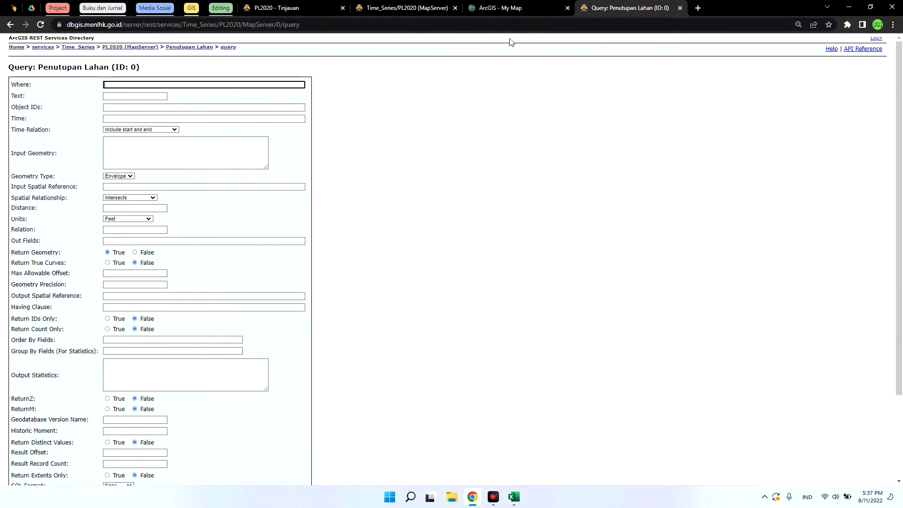
type("kode_prov")
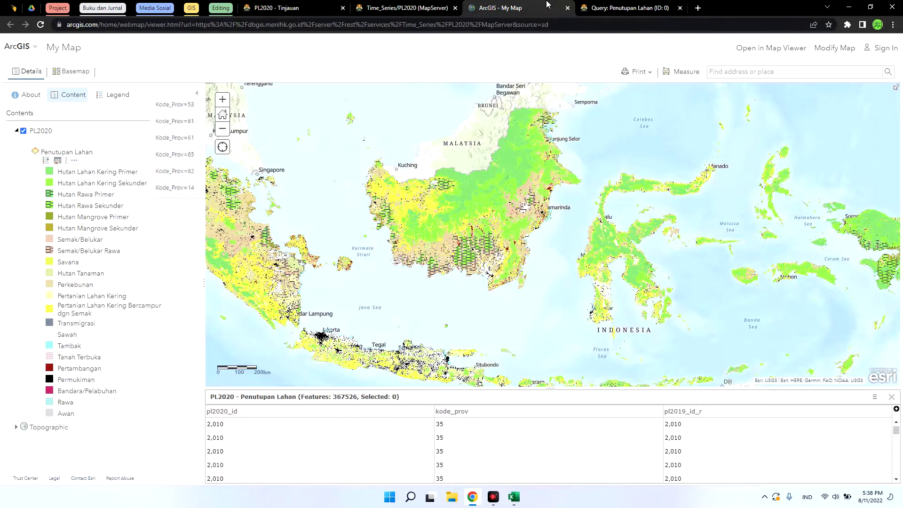
left_click(517, 8)
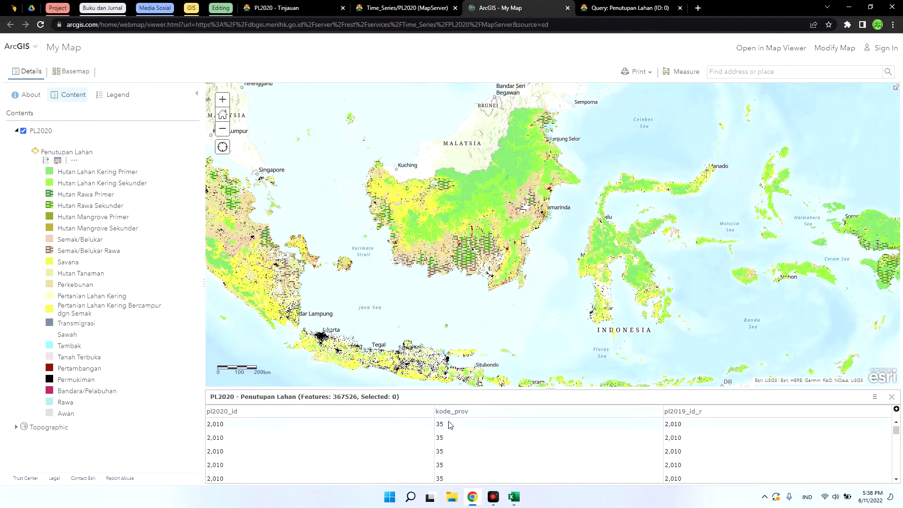
left_click(630, 7)
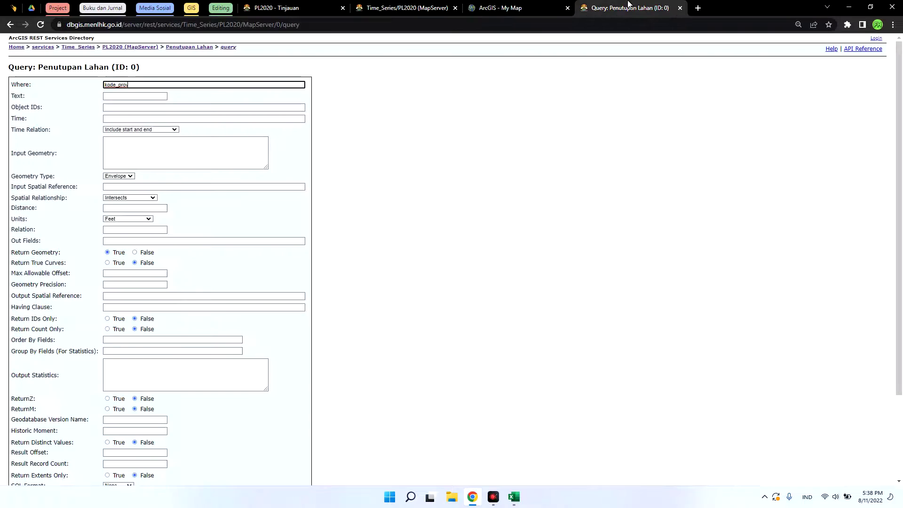
type("=")
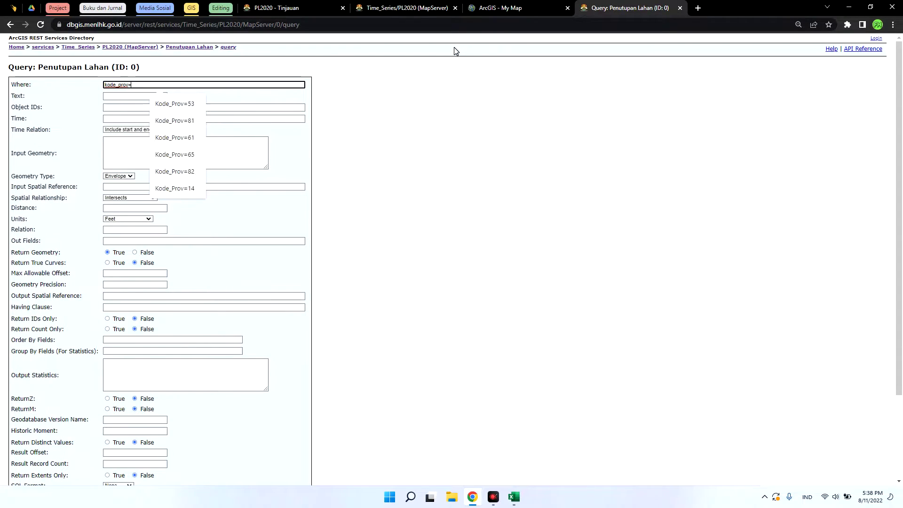
key("alt+Tab")
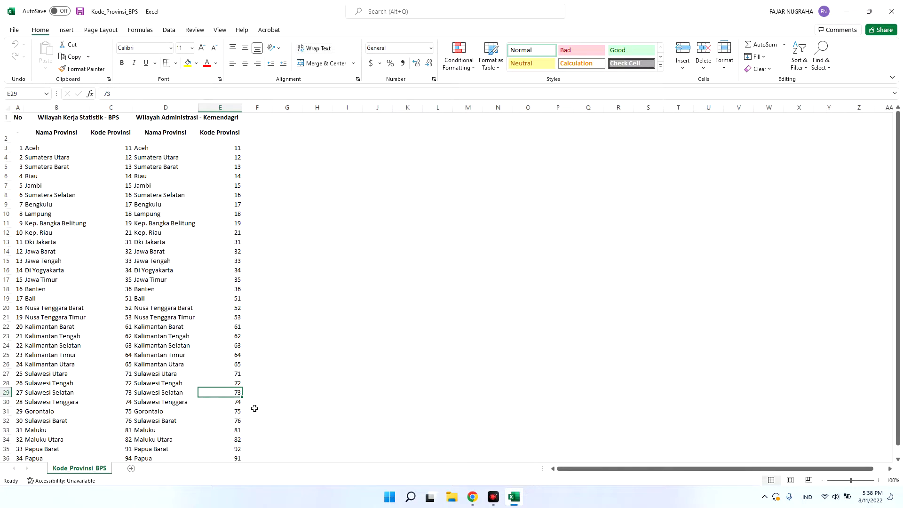
key("alt+Tab")
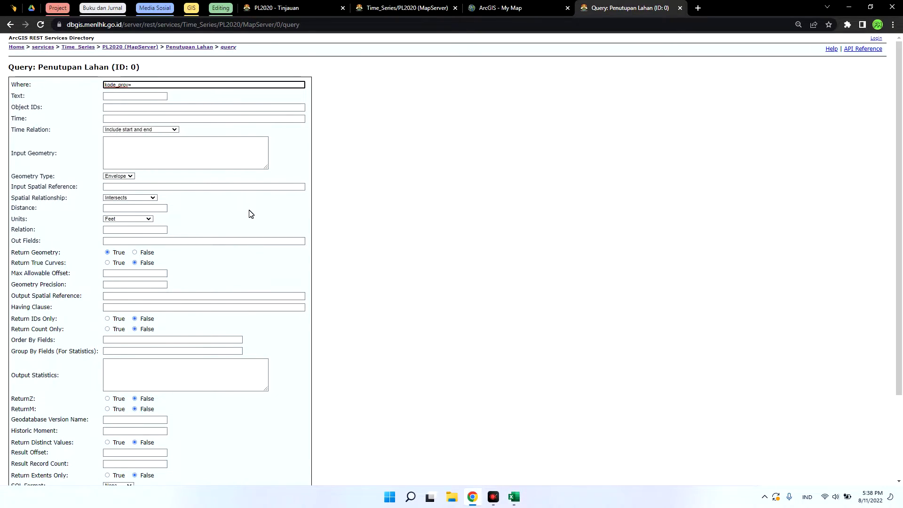
type("73")
left_click(304, 172)
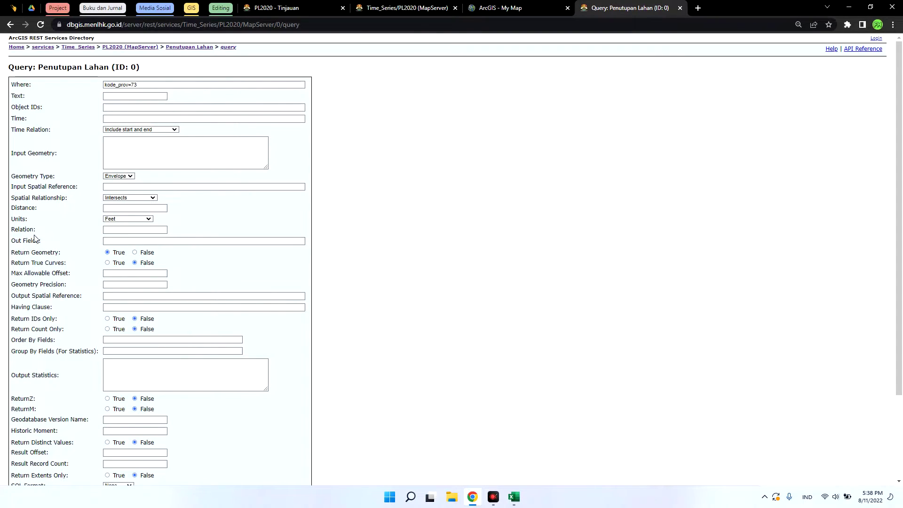
Step: Set the query's Out Fields to * so that all attributes are returned
left_click(133, 242)
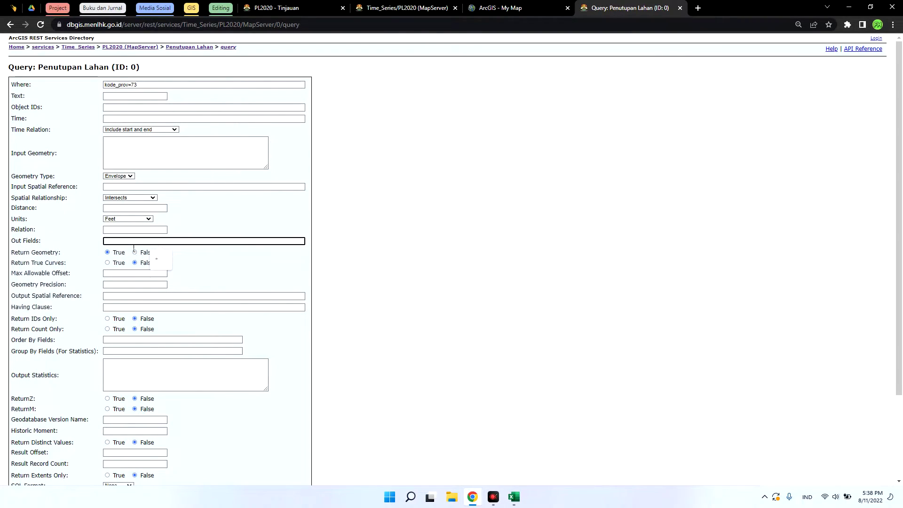
left_click(153, 258)
scroll(94, 282, "down", 2)
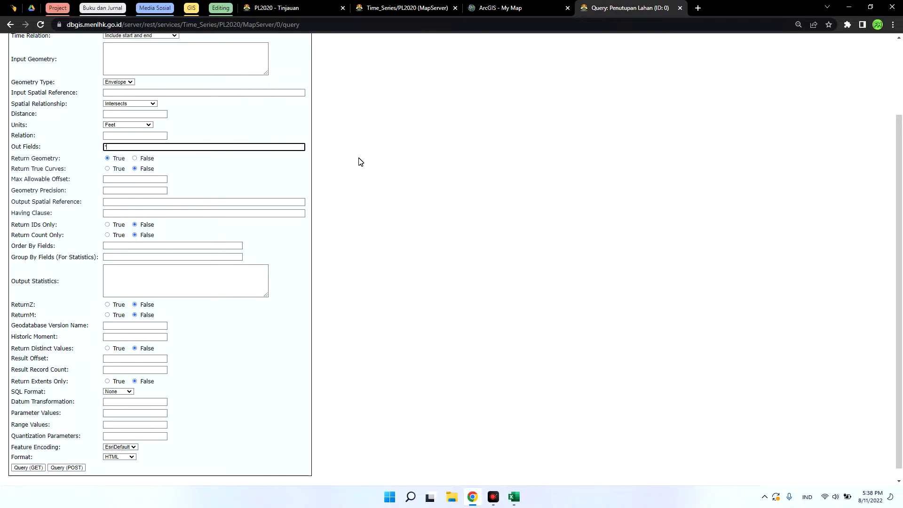
Step: Set the Penutupan Lahan query's output format to KMZ and run it as a GET query
left_click(133, 457)
left_click(126, 442)
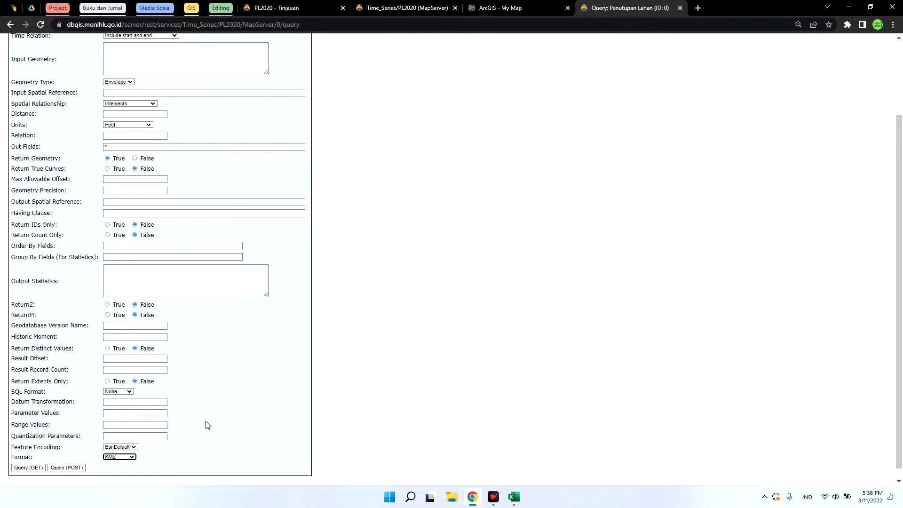
scroll(193, 425, "down", 1)
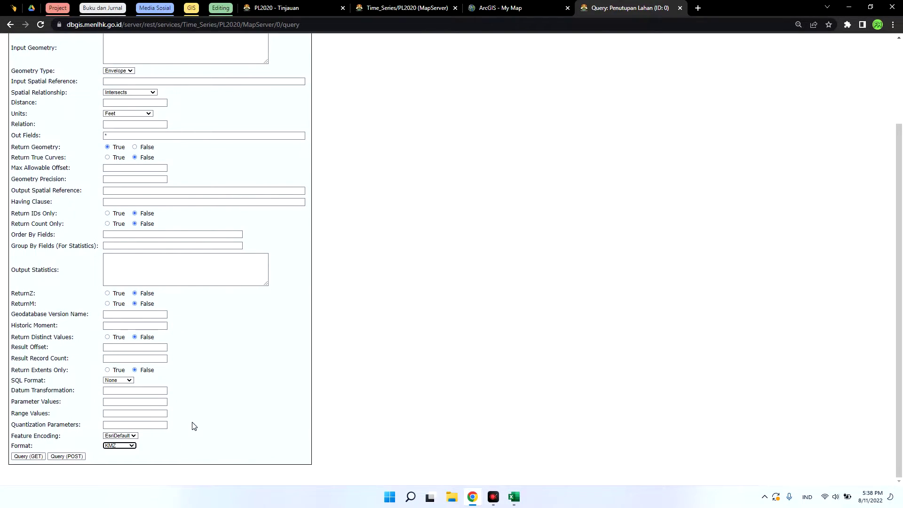
left_click(27, 457)
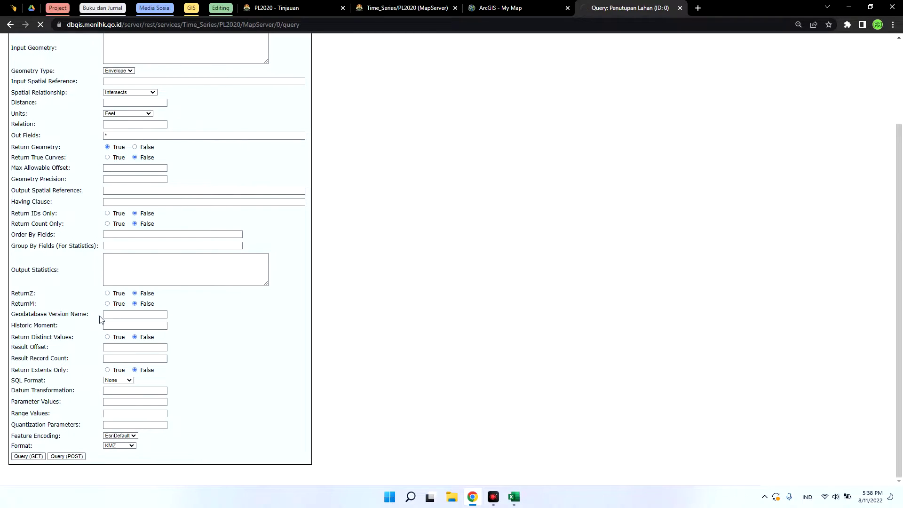
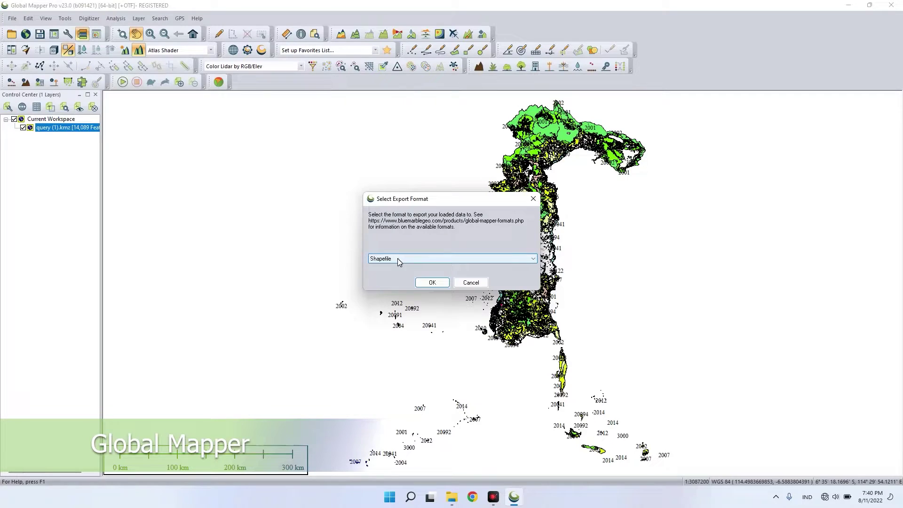
Step: In Global Mapper, export the areas of query (1).kmz as a shapefile into the folder 10 - Mendownload Data Tutupan Lahan dari KLHK
left_click(432, 282)
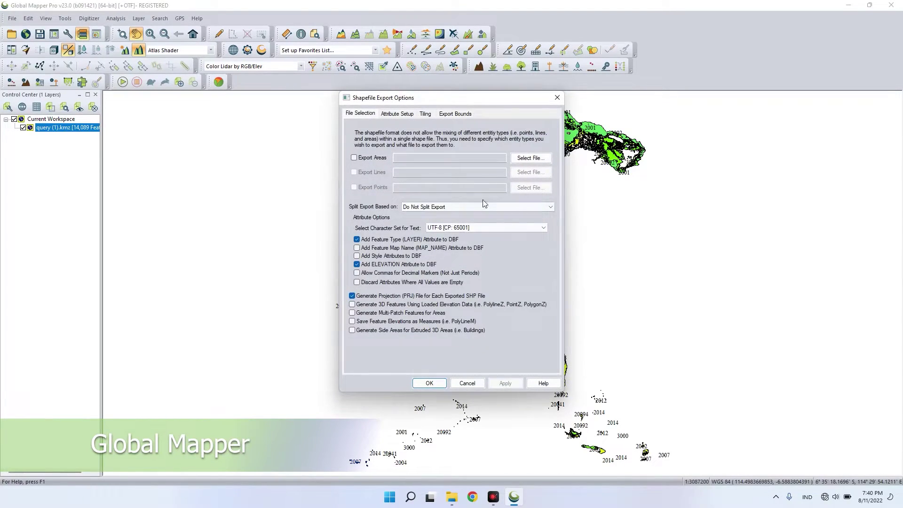
left_click(536, 161)
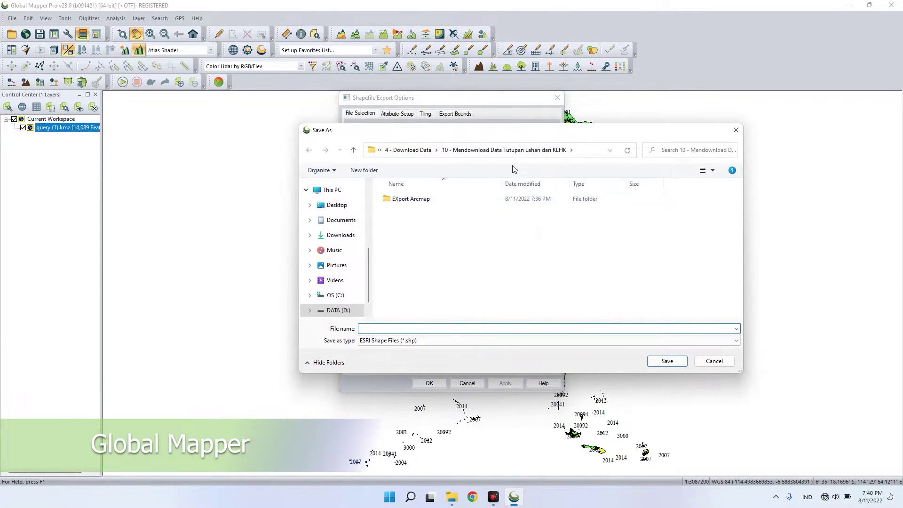
left_click(431, 150)
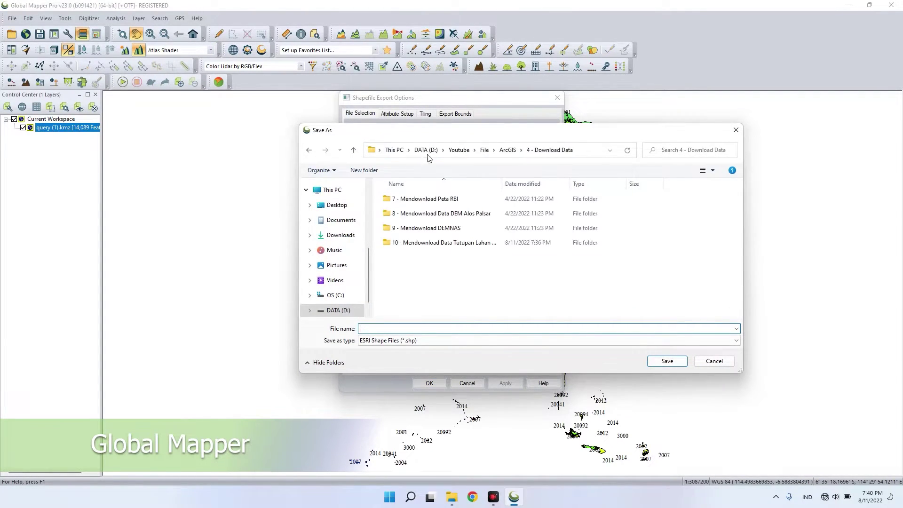
double_click(422, 244)
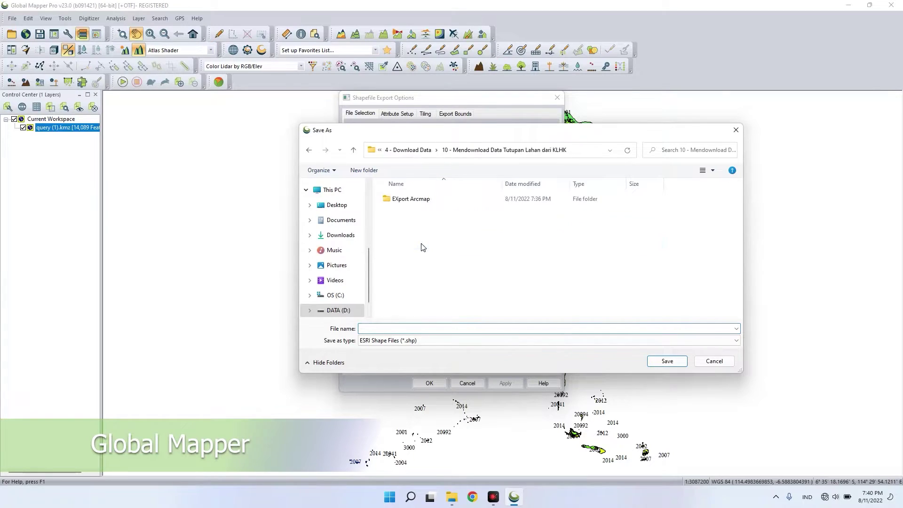
left_click(445, 332)
key("Return")
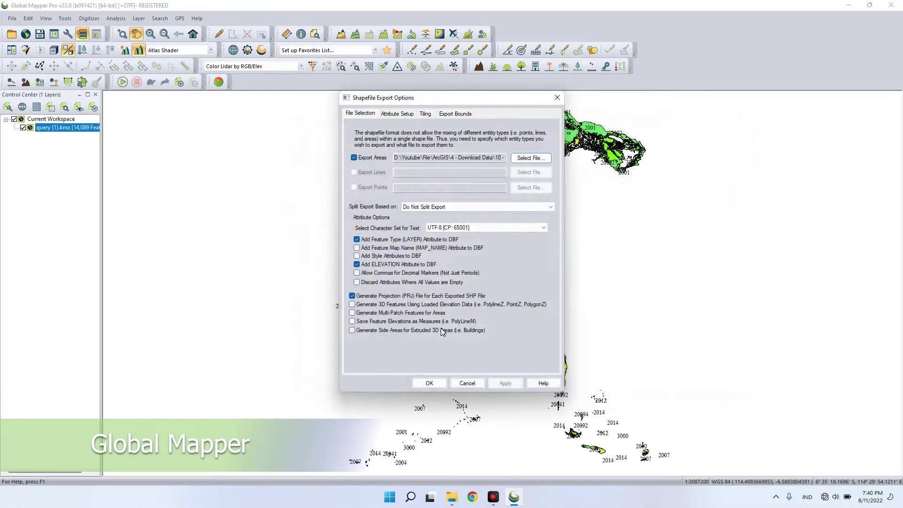
left_click(430, 383)
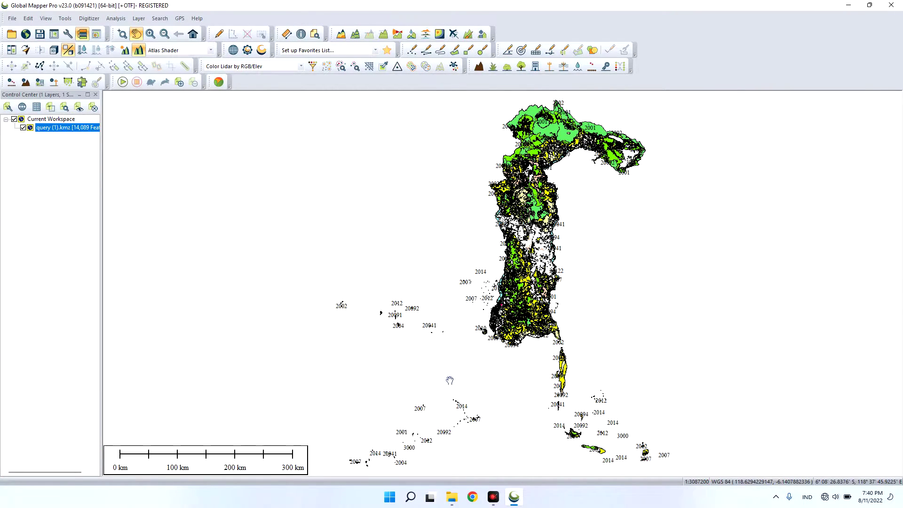
Step: Close Global Mapper and start ArcMap with a blank, untitled map
left_click(891, 5)
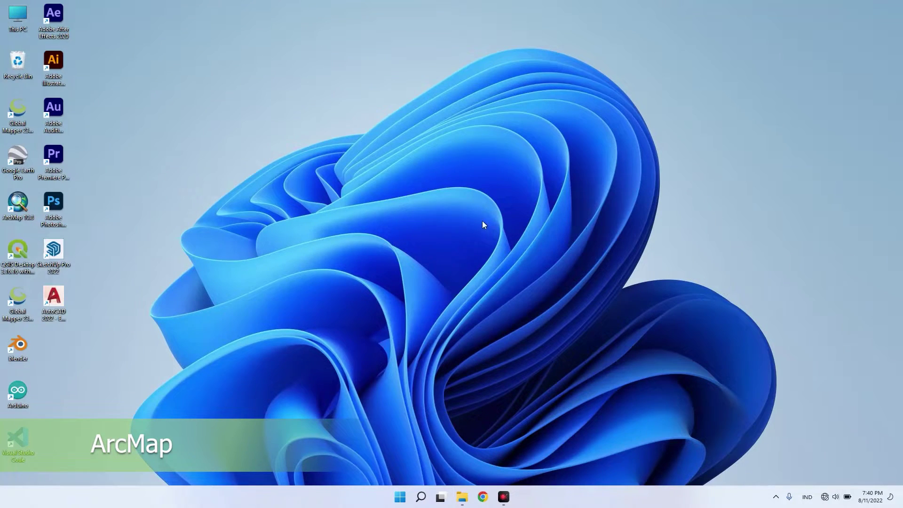
double_click(27, 214)
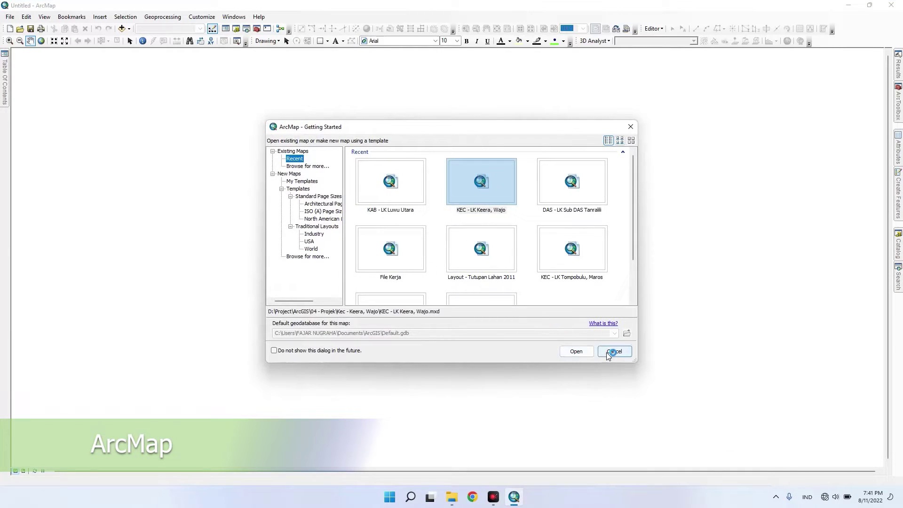
left_click(614, 352)
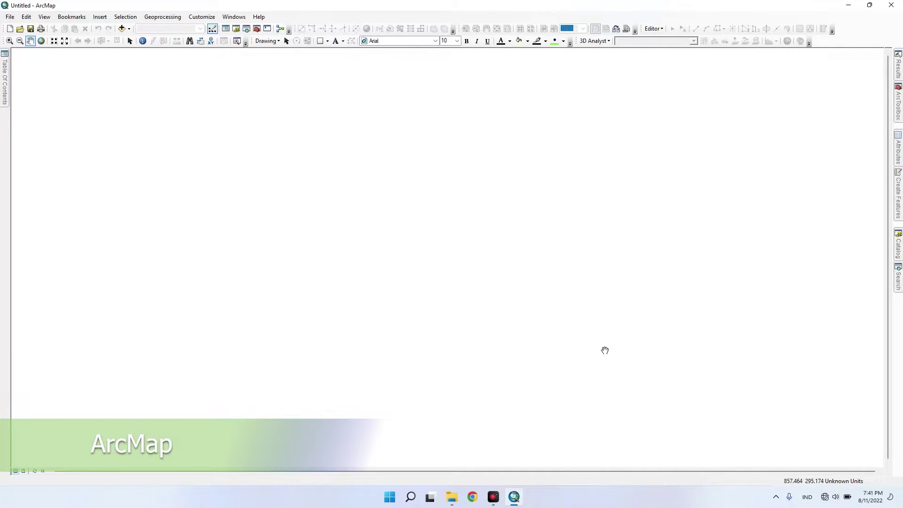
Step: Open the KML To Layer conversion tool and set query (1).kmz from the Downloads folder as the input KML file
left_click(899, 117)
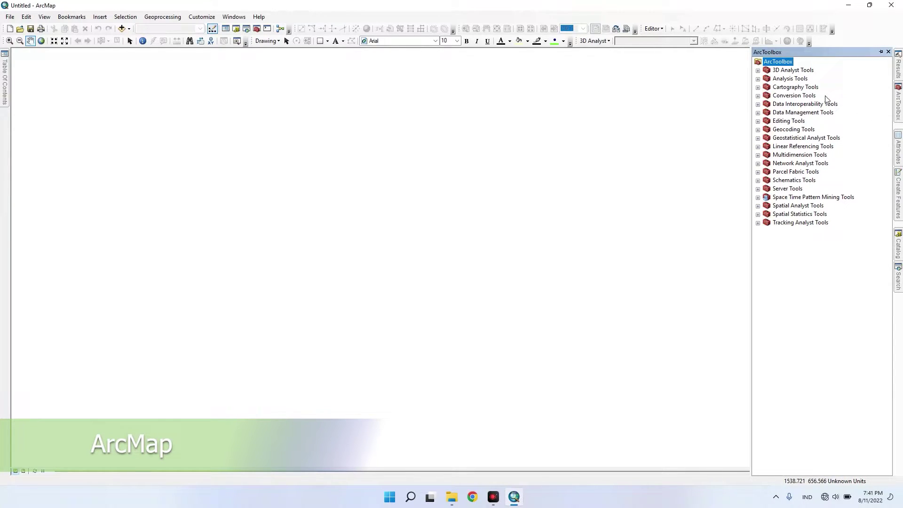
left_click(758, 96)
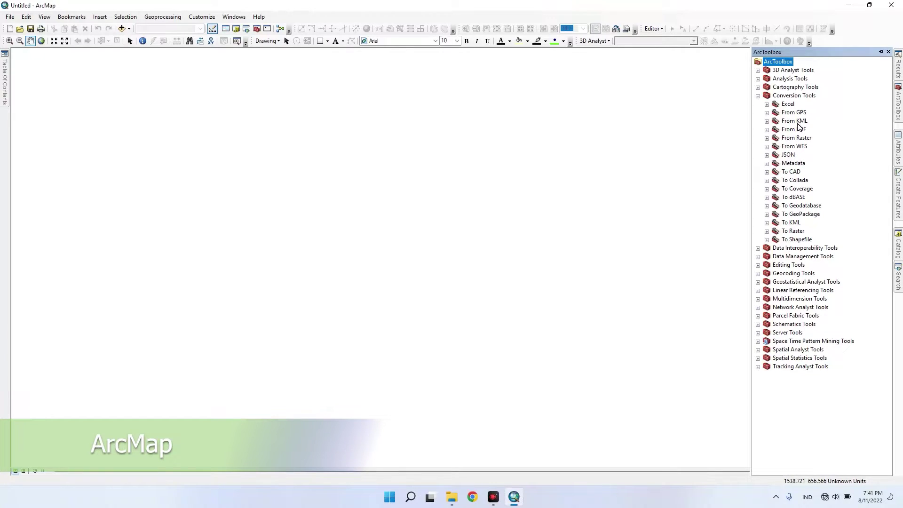
left_click(767, 121)
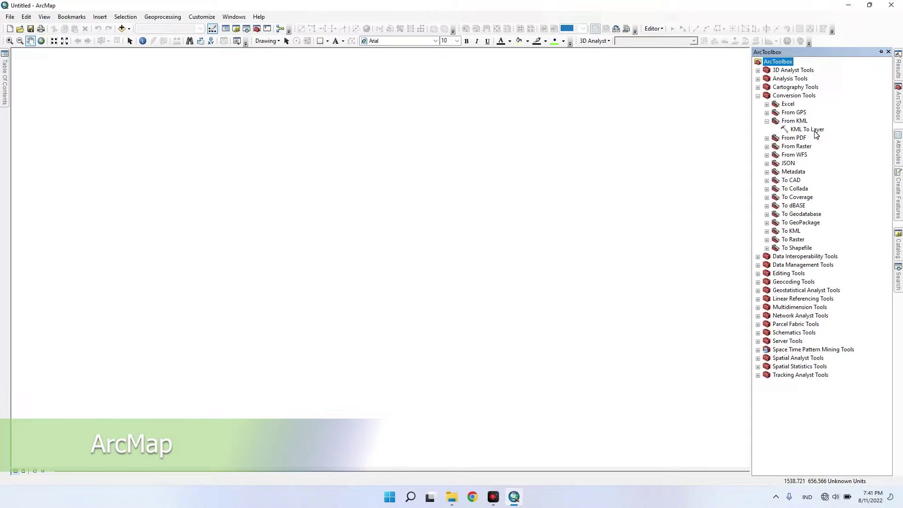
double_click(816, 133)
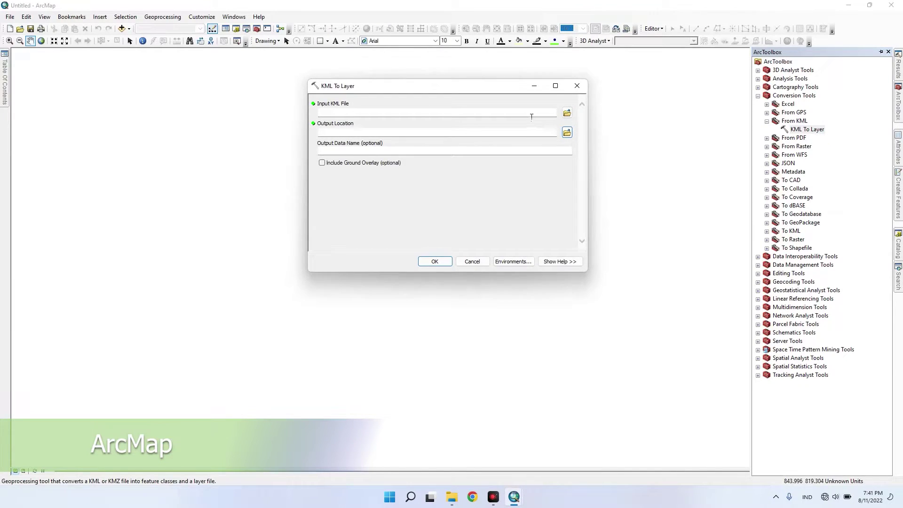
left_click(566, 113)
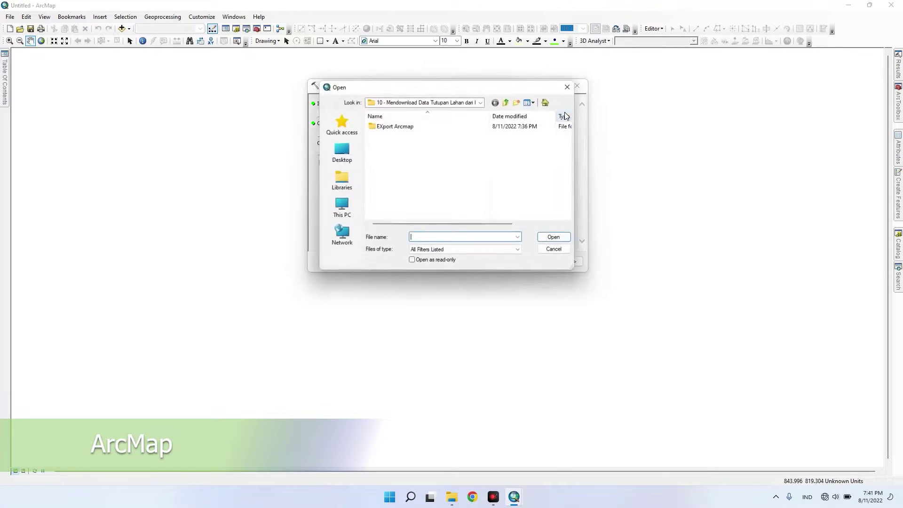
left_click(342, 209)
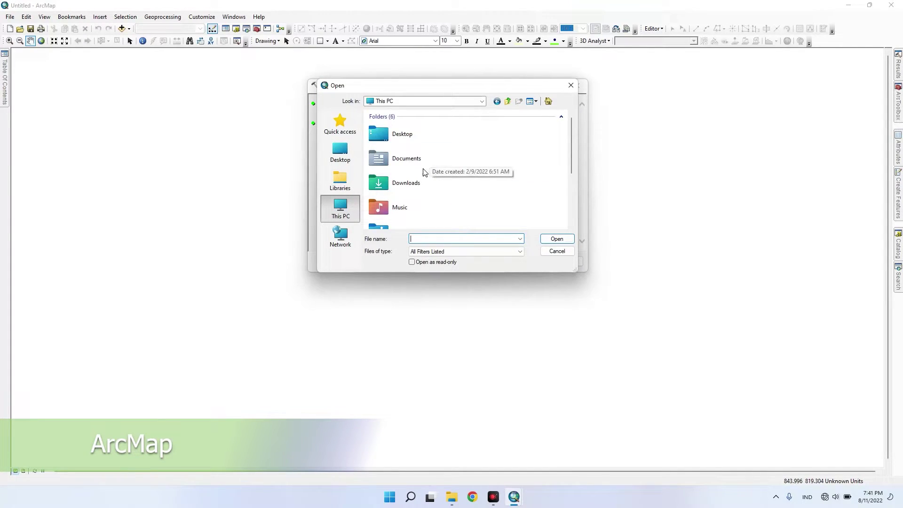
double_click(404, 182)
left_click(413, 136)
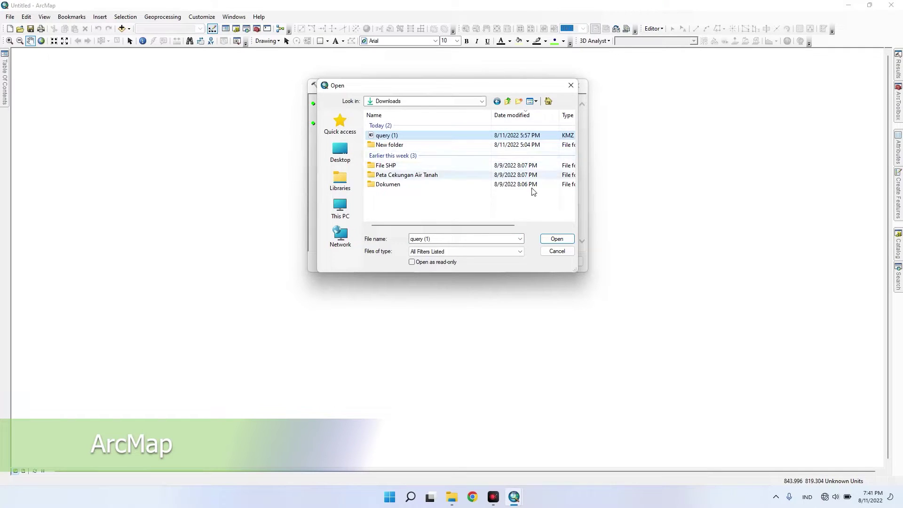
left_click(557, 239)
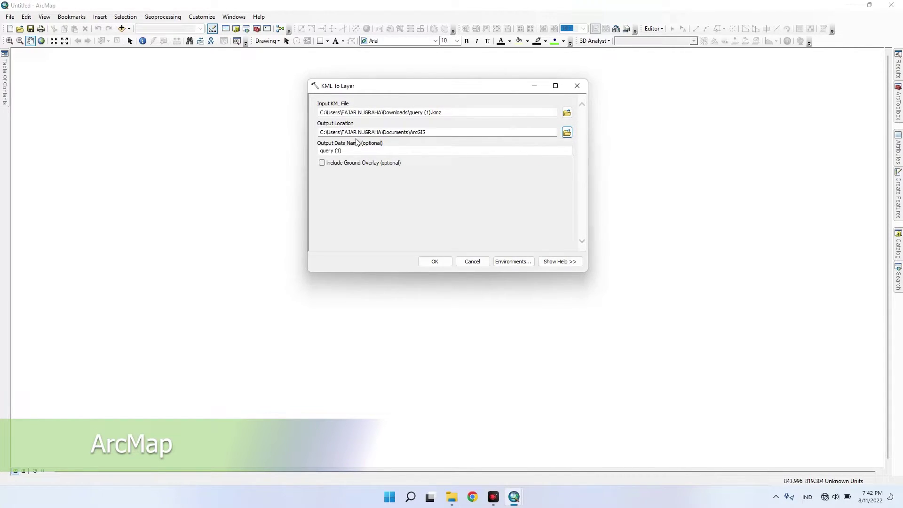
Step: Convert the KMZ to a layer named TUPLAH_SULSEL_2020_AM in the EXport Arcmap folder and check it in the table of contents
left_click(567, 134)
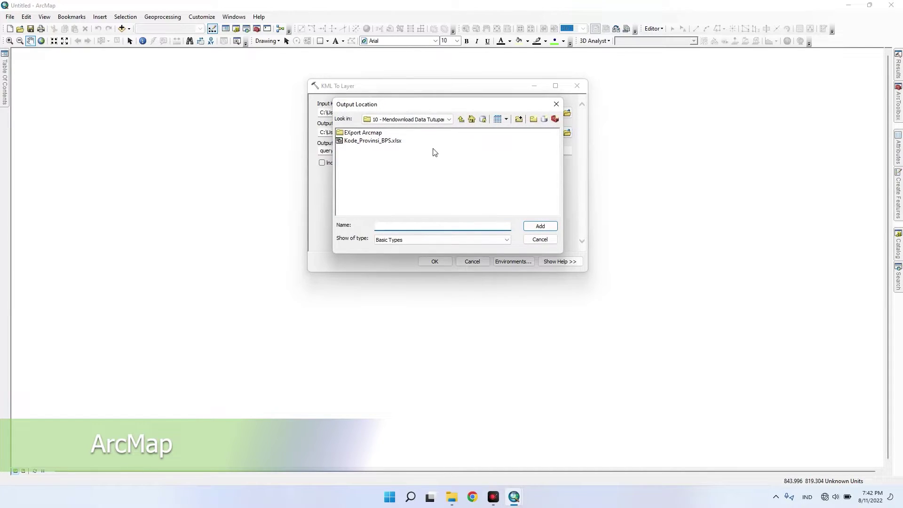
left_click(360, 133)
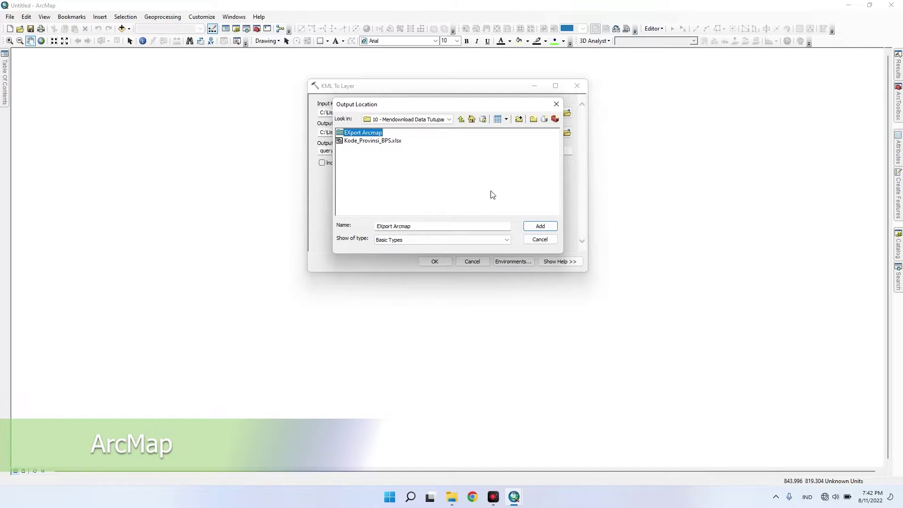
left_click(541, 226)
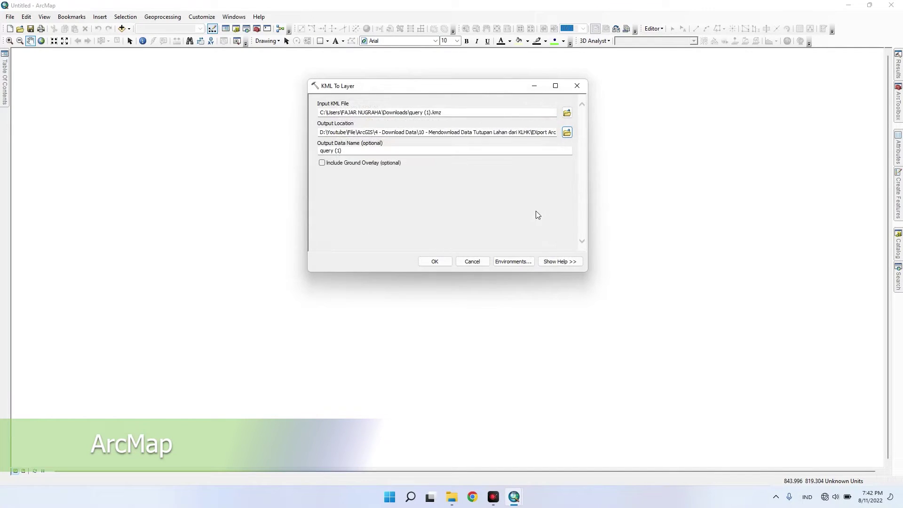
left_click_drag(430, 155, 306, 156)
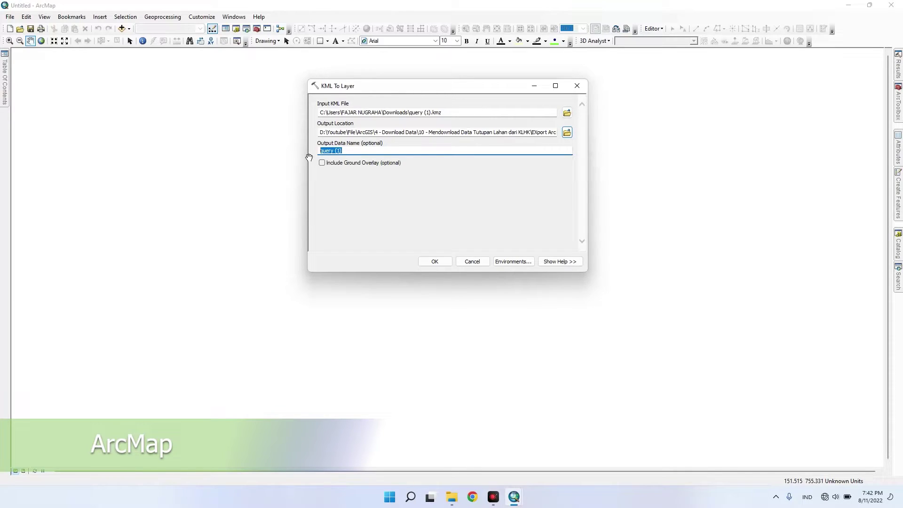
type("TUPLAH_SULSEL_2020_AM")
left_click(434, 262)
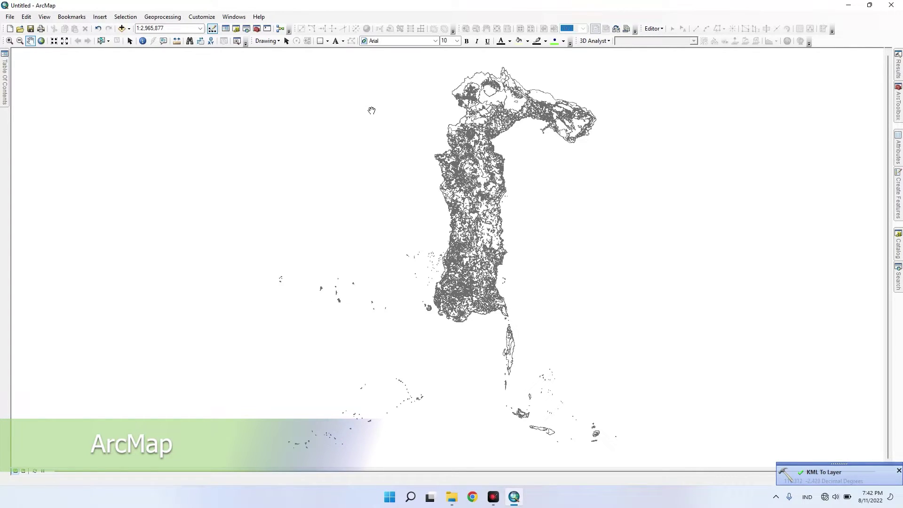
left_click(2, 91)
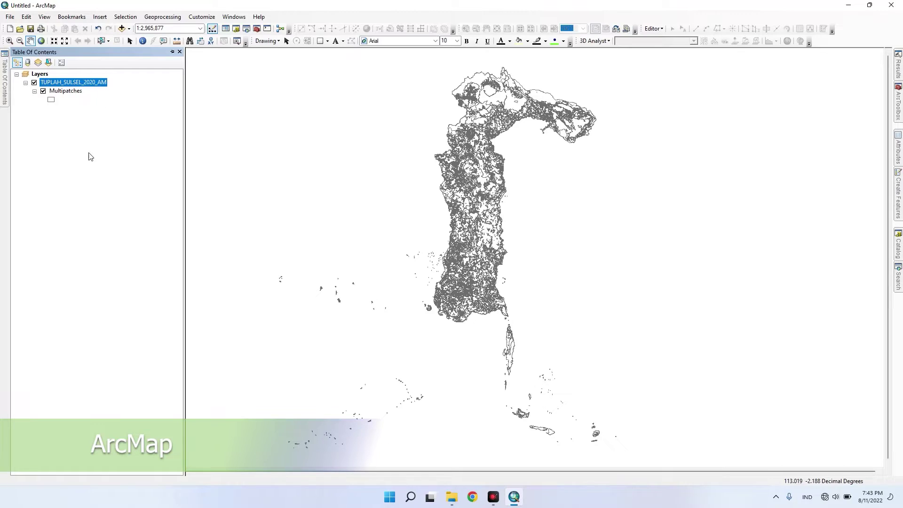
Step: Open the 3D Analyst MultiPatch Footprint conversion tool with the Multipatches sublayer of TUPLAH_SULSEL_2020_AM as the input feature class
mouse_move(900, 115)
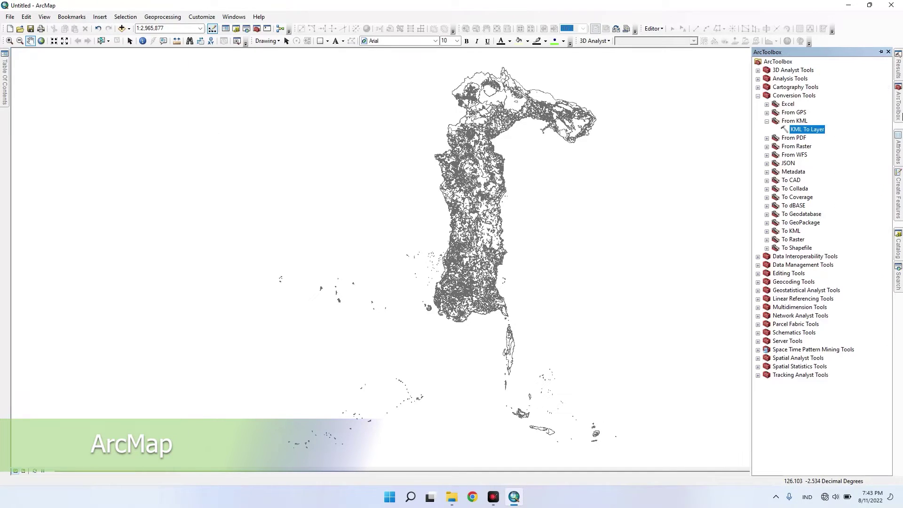
left_click(767, 121)
left_click(758, 95)
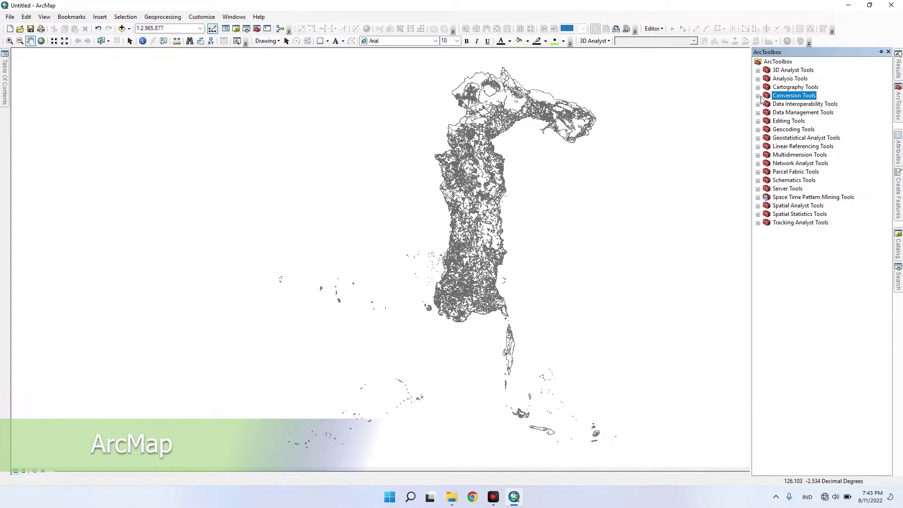
left_click(798, 71)
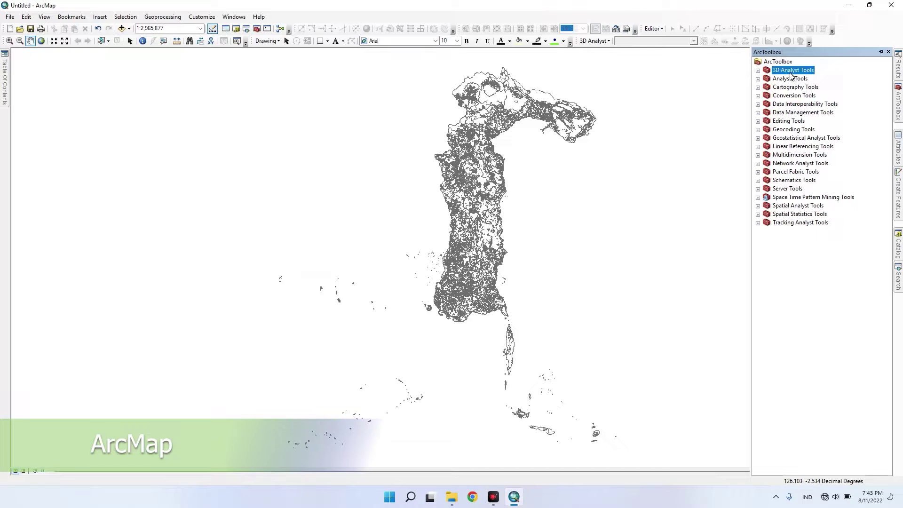
left_click(758, 71)
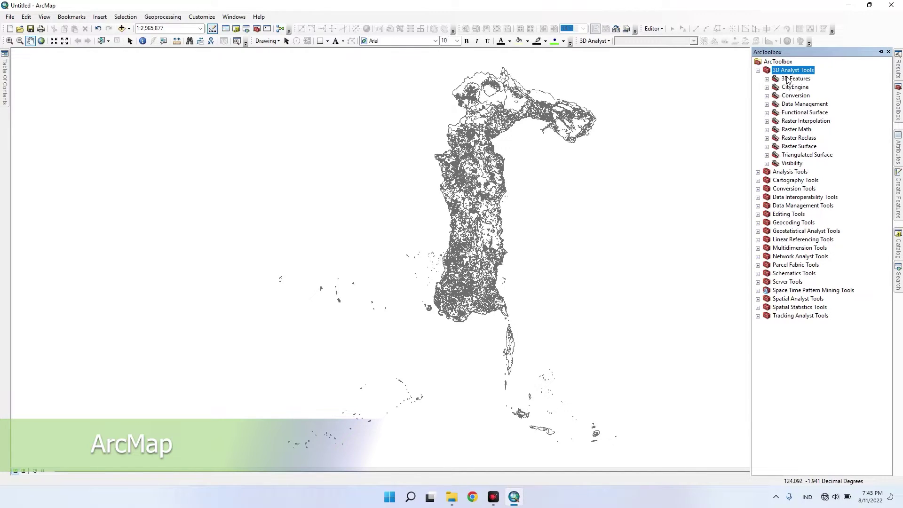
left_click(766, 96)
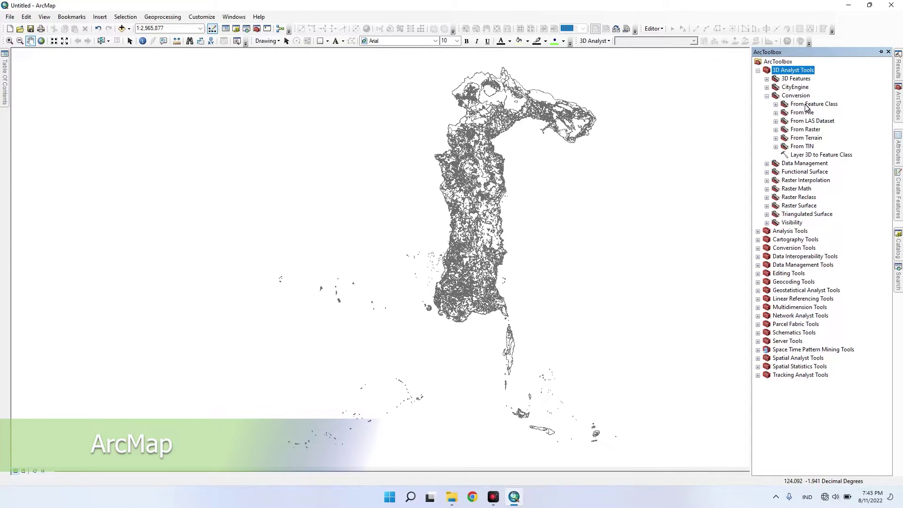
left_click(833, 104)
left_click(776, 104)
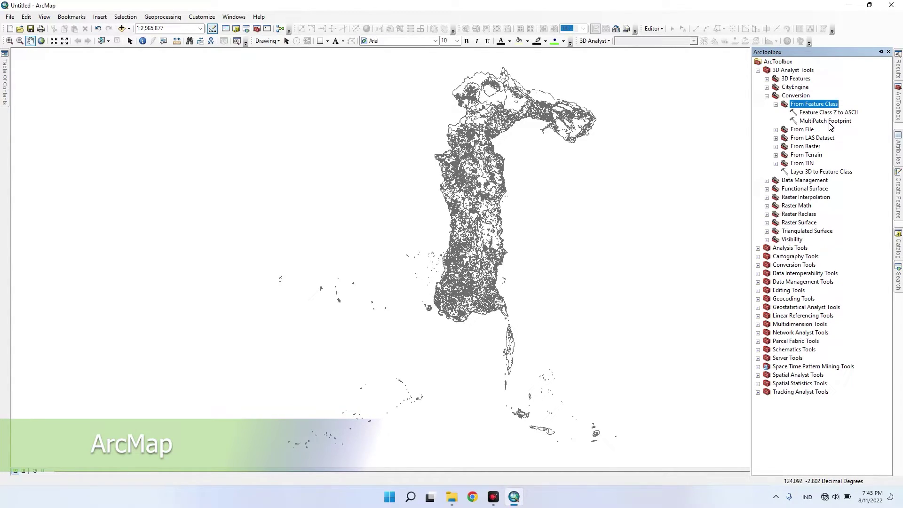
double_click(825, 121)
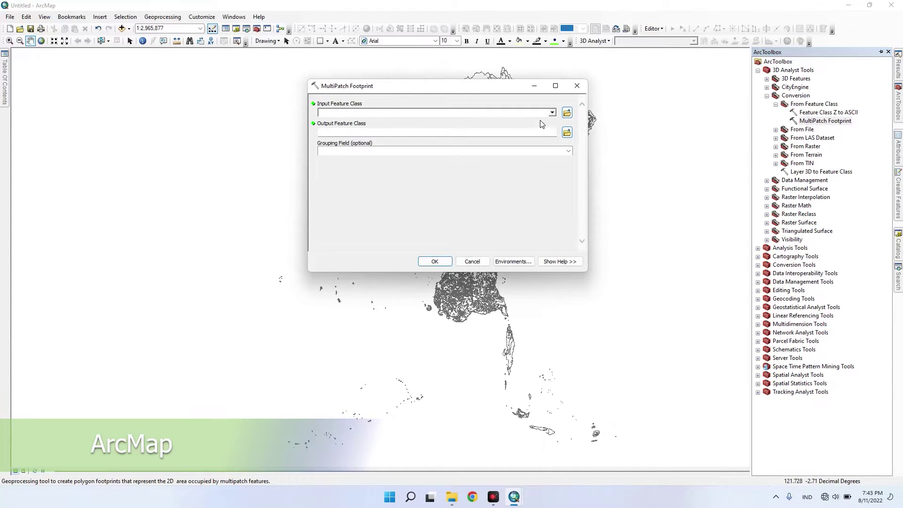
left_click(553, 114)
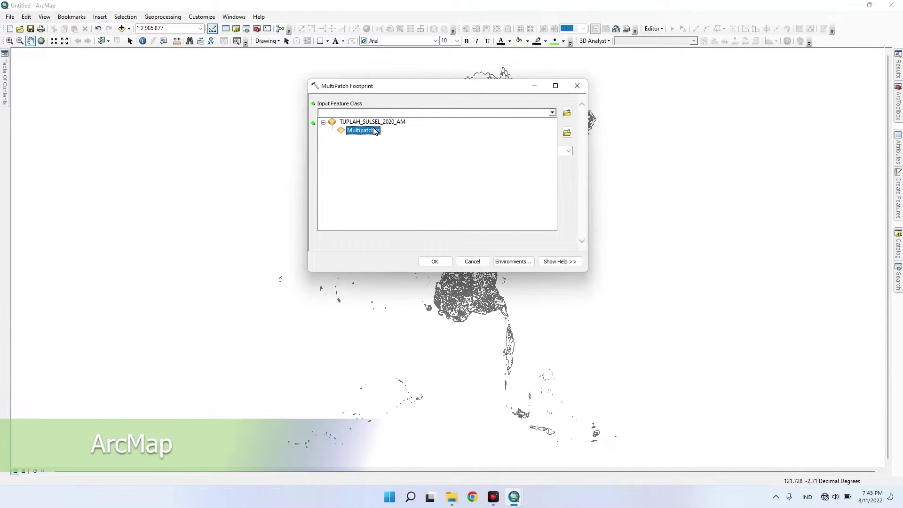
left_click(363, 130)
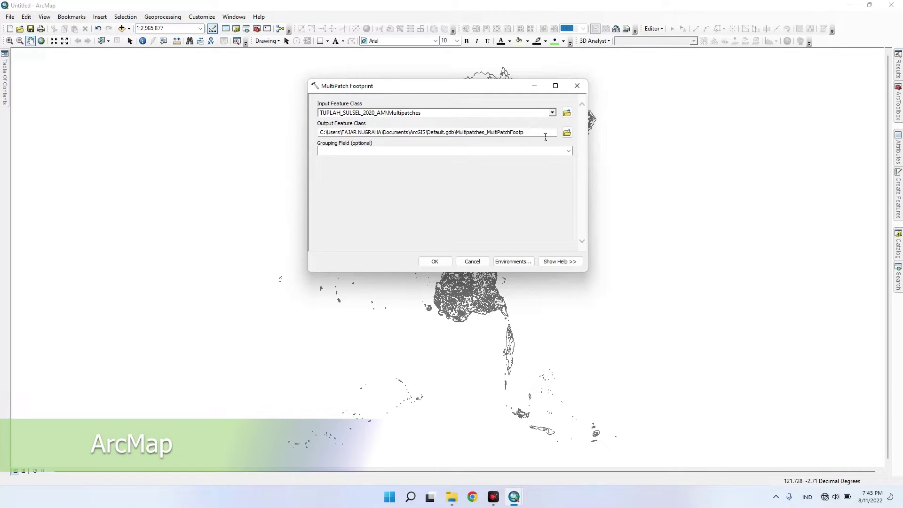
Step: Set the footprint output to TUPLAHSULSEL_2020_AM in the EXport Arcmap folder and run the conversion
left_click(564, 133)
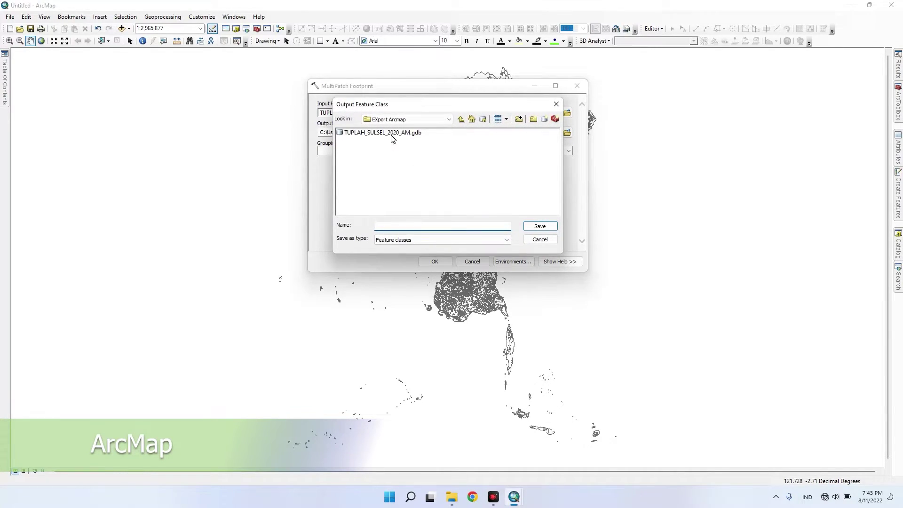
left_click(401, 129)
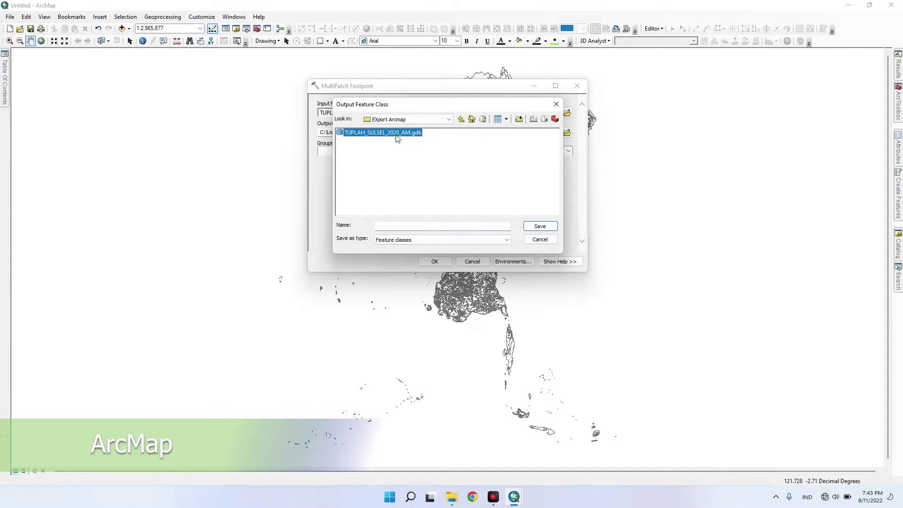
left_click(413, 226)
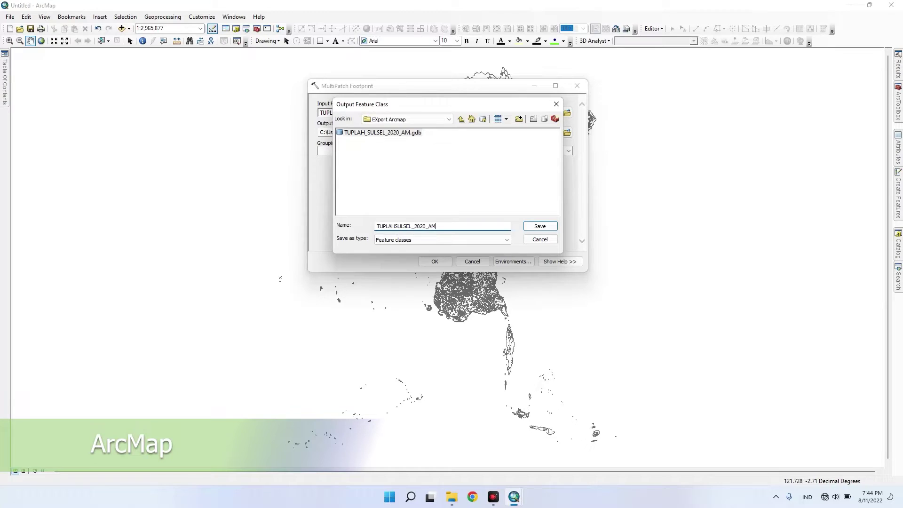
left_click(534, 228)
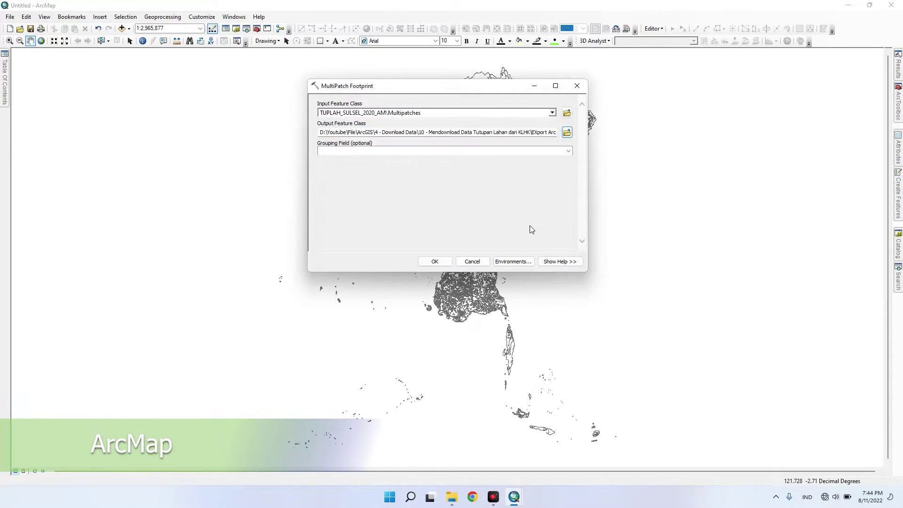
left_click(434, 262)
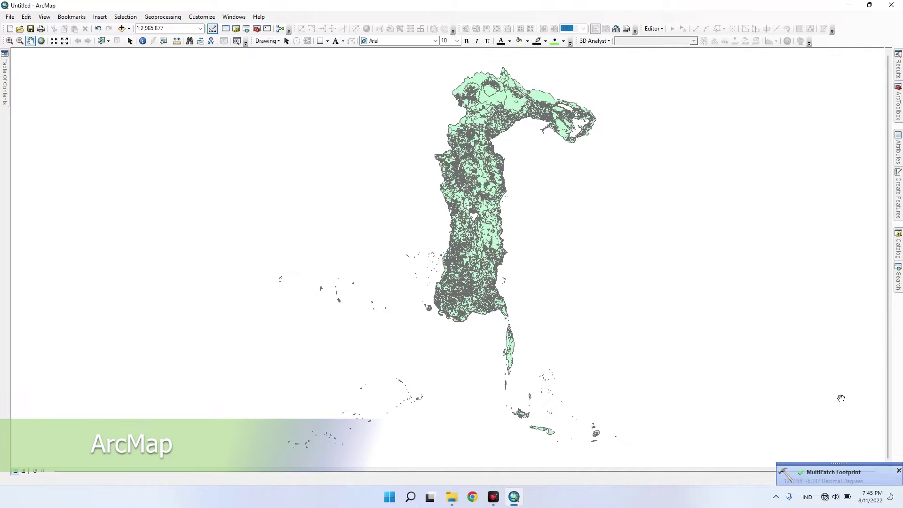
Step: Remove the TUPLAH_SULSEL_2020_AM group layer containing the multipatches from the map
left_click(5, 77)
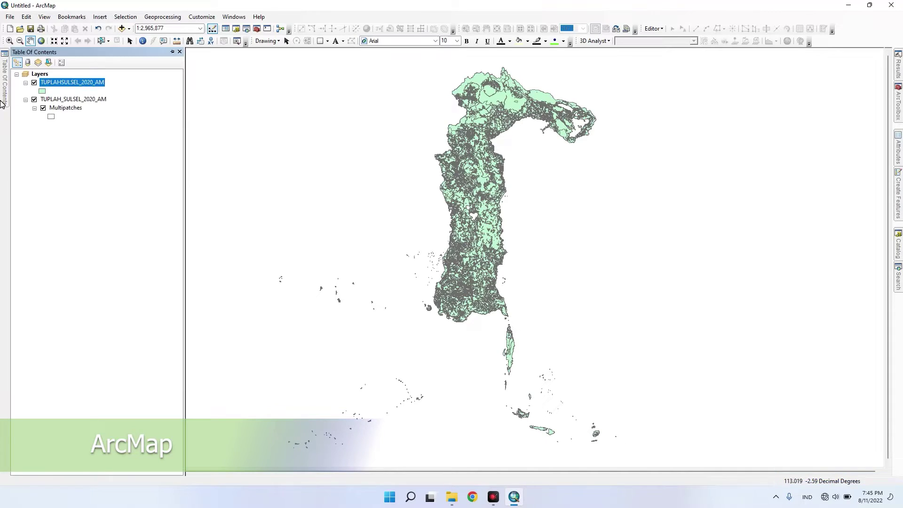
left_click(97, 101)
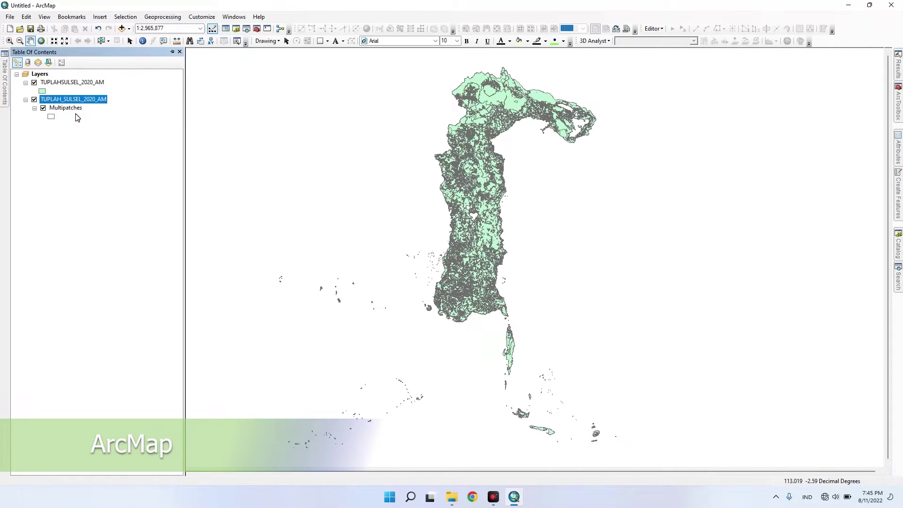
right_click(85, 99)
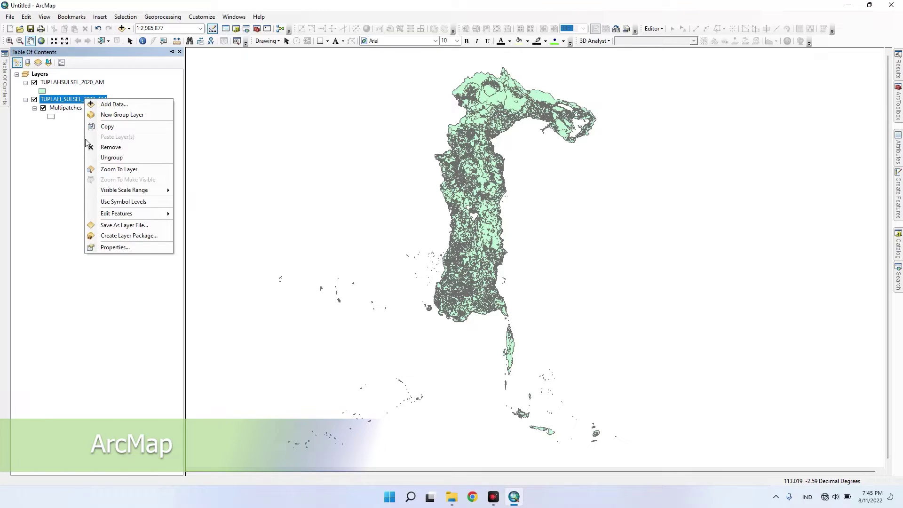
left_click(115, 146)
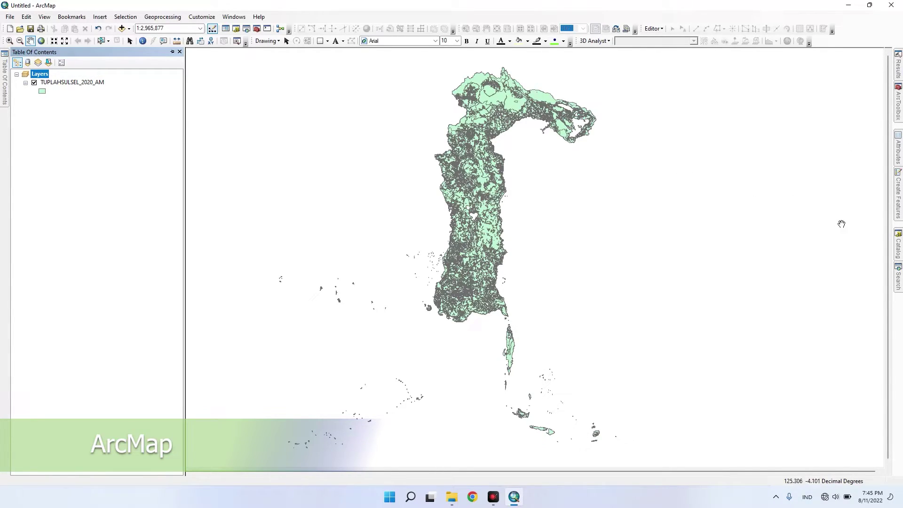
Step: Add the shapefile TUPLAH_SULSEL_2020_GM.shp from the folder 10 - Mendownload Data Tutupan Lahan dari KLHK to the map
left_click(122, 29)
left_click(407, 215)
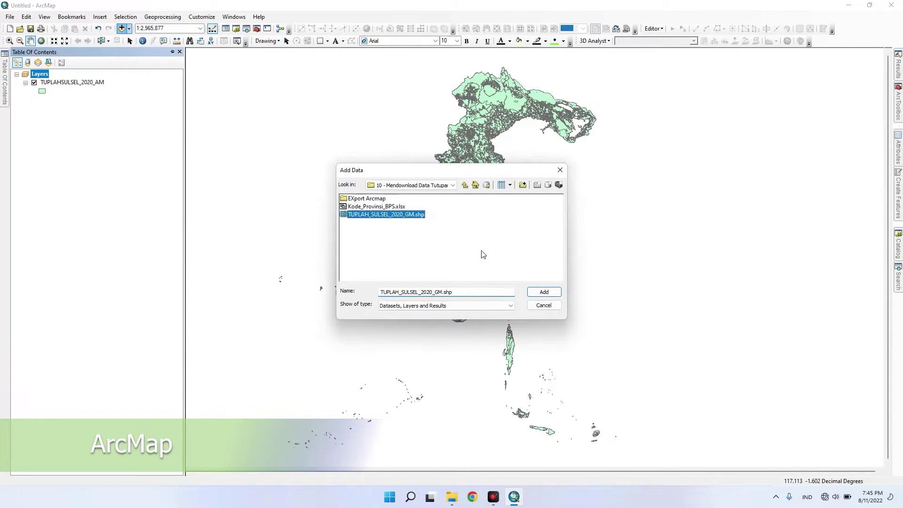
left_click(542, 292)
left_click(530, 325)
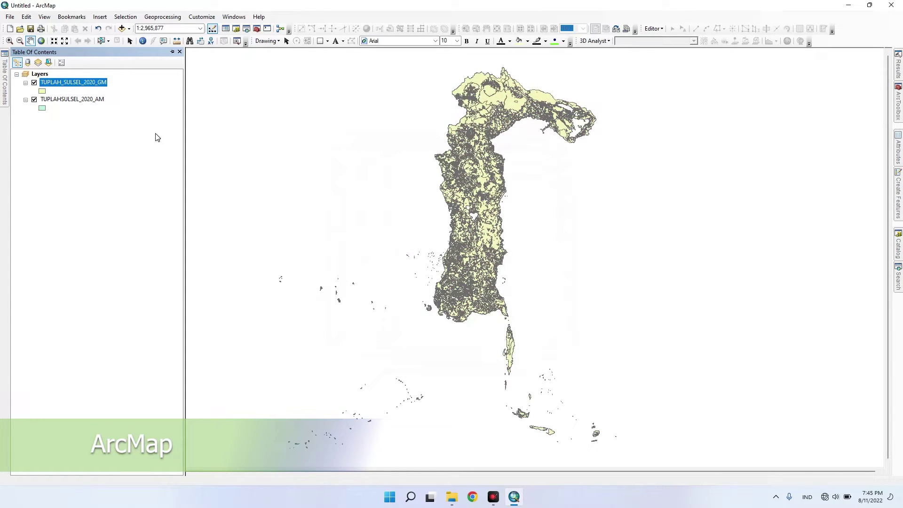
Step: Open the attribute tables of TUPLAH_SULSEL_2020_GM and TUPLAHSULSEL_2020_AM and compare their fields and records
right_click(97, 88)
left_click(127, 113)
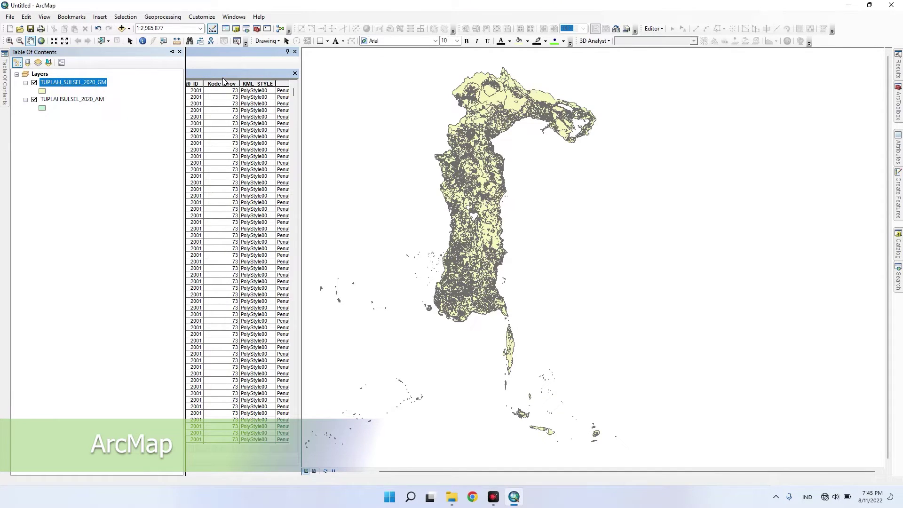
right_click(66, 103)
left_click(111, 127)
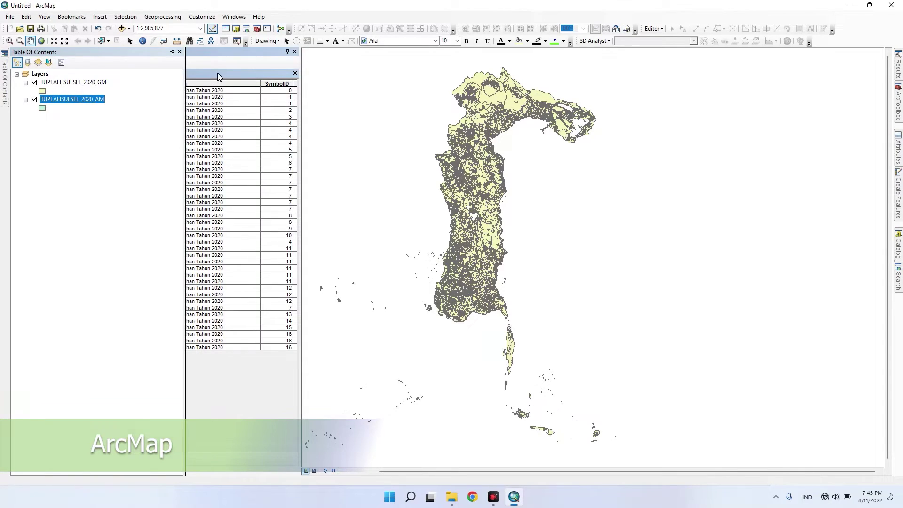
left_click_drag(72, 449, 269, 454)
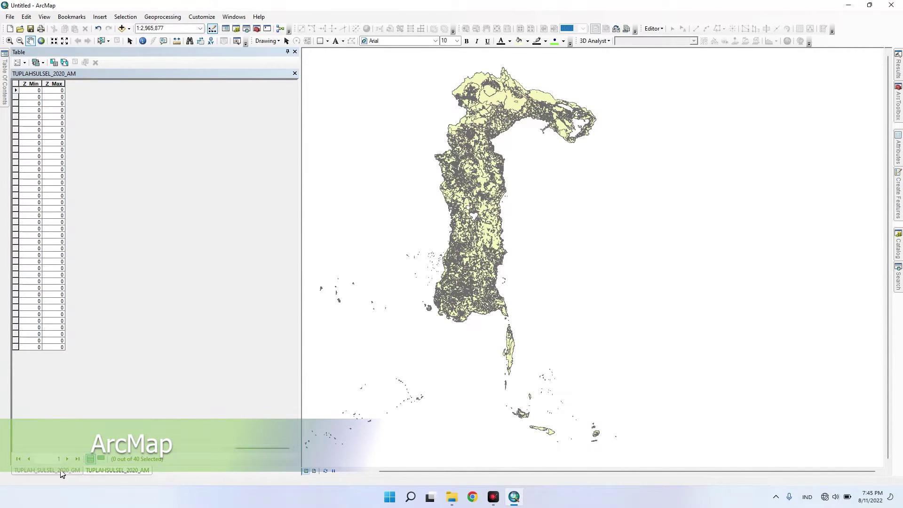
left_click(63, 470)
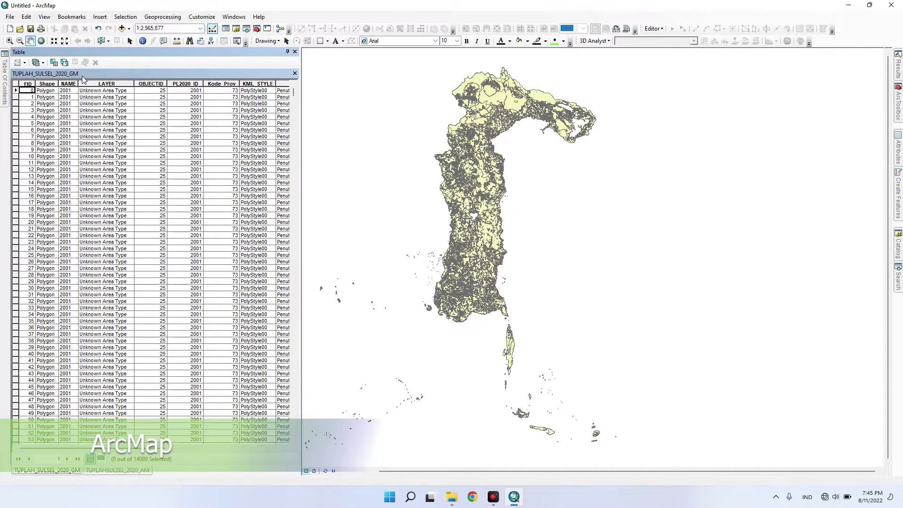
left_click(115, 470)
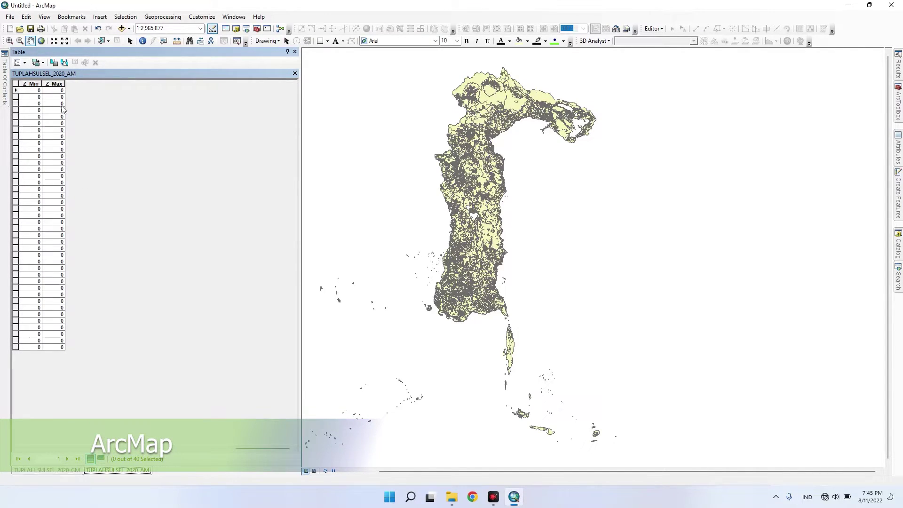
left_click_drag(278, 449, 42, 451)
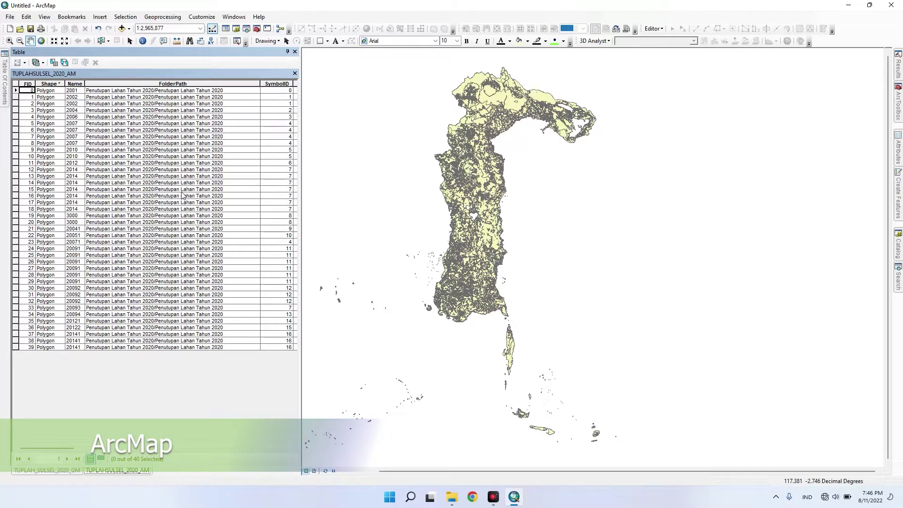
Step: Check the geographic coordinate system and datum in the source properties of the TUPLAH_SULSEL_2020_GM layer
mouse_move(4, 99)
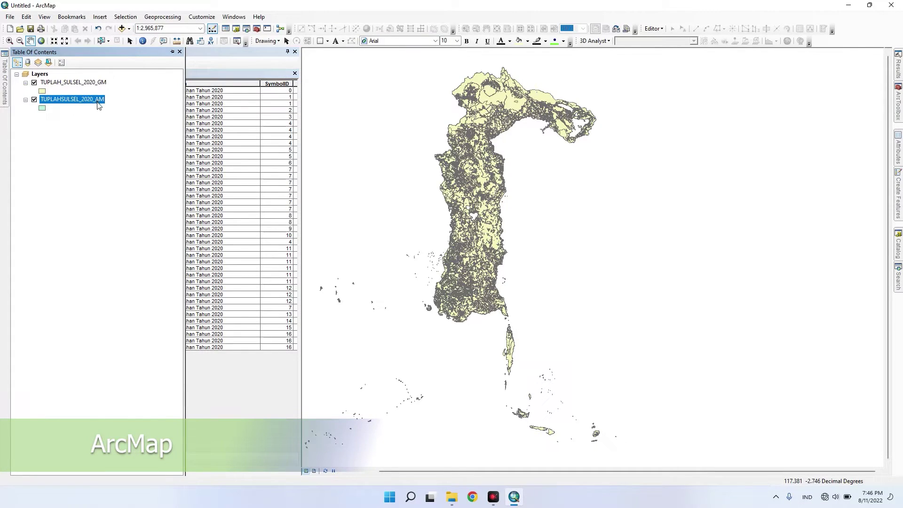
right_click(94, 84)
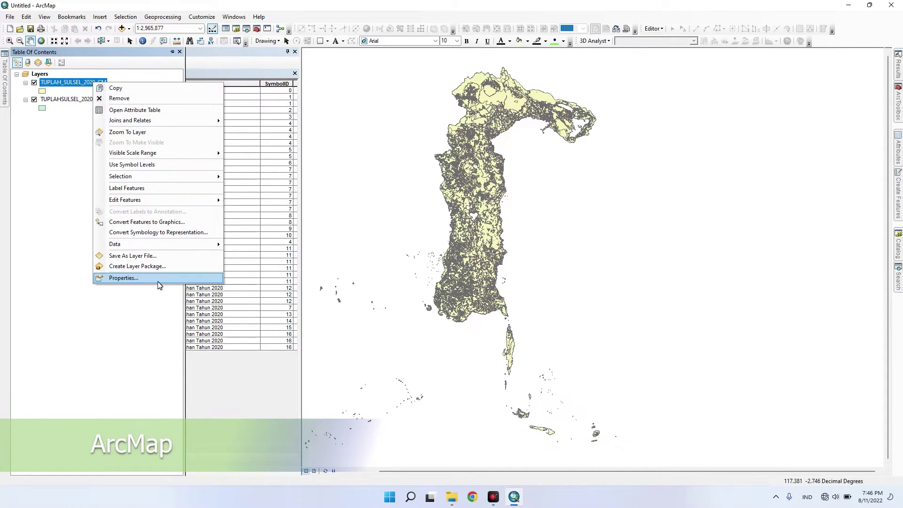
left_click(159, 284)
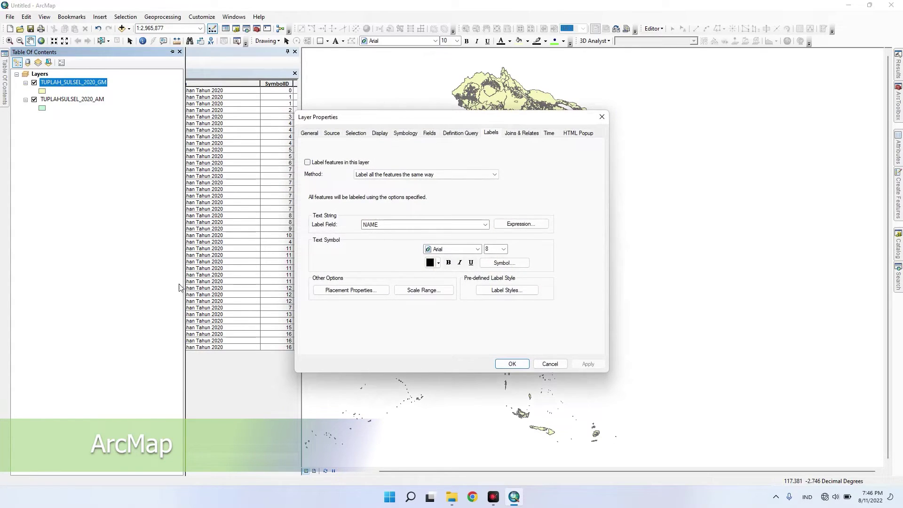
left_click(312, 134)
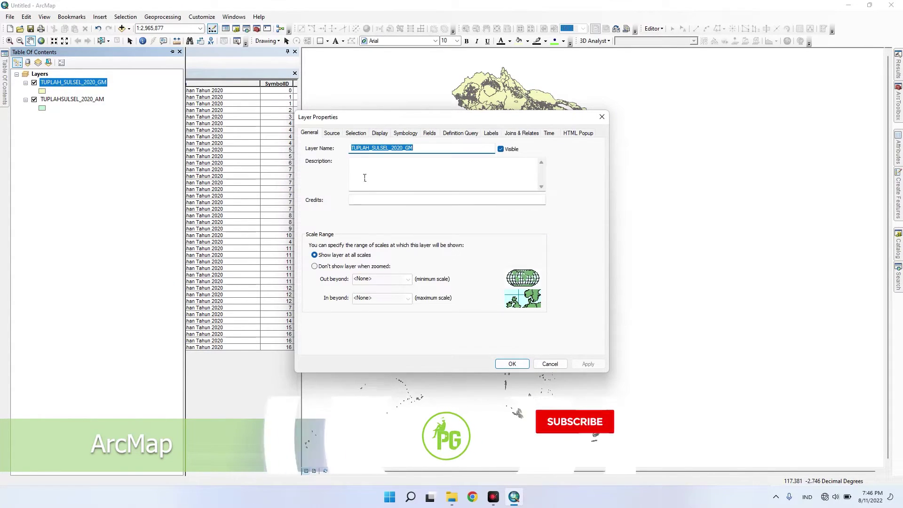
left_click(331, 134)
scroll(523, 227, "down", 1)
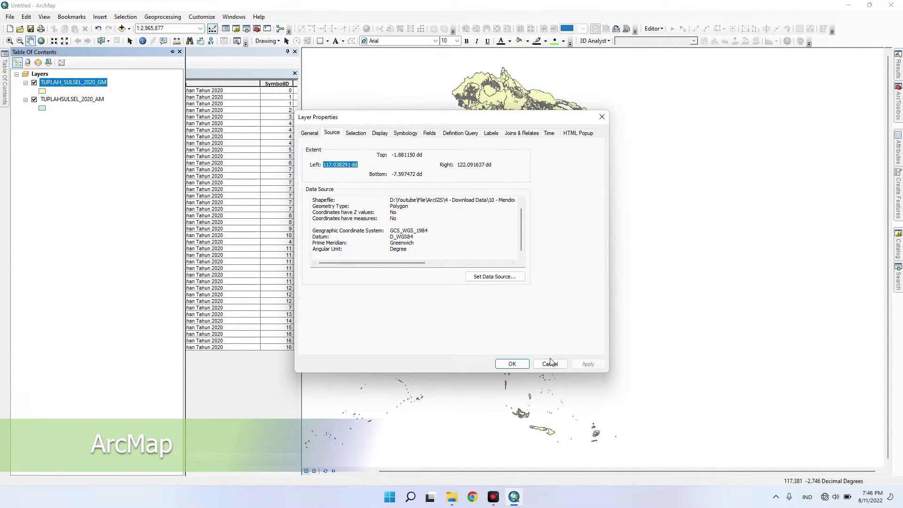
left_click(433, 238)
left_click_drag(432, 237, 312, 227)
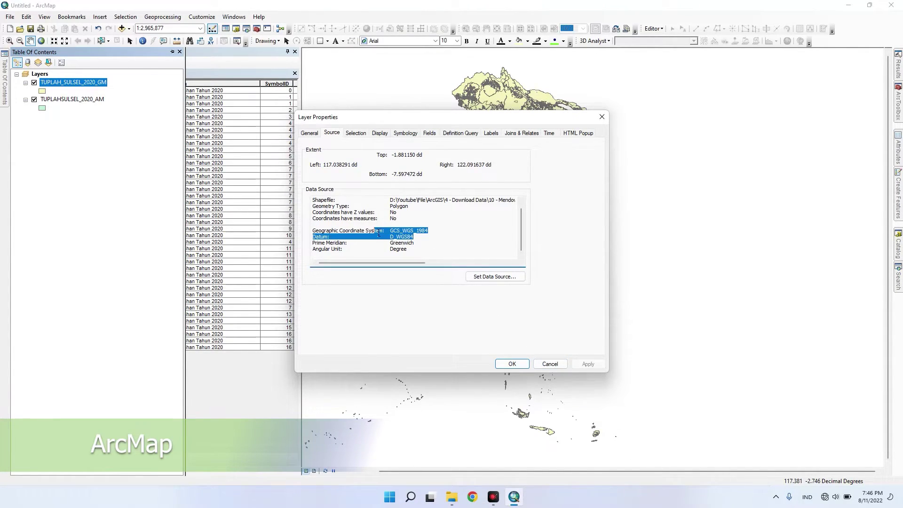
left_click(427, 241)
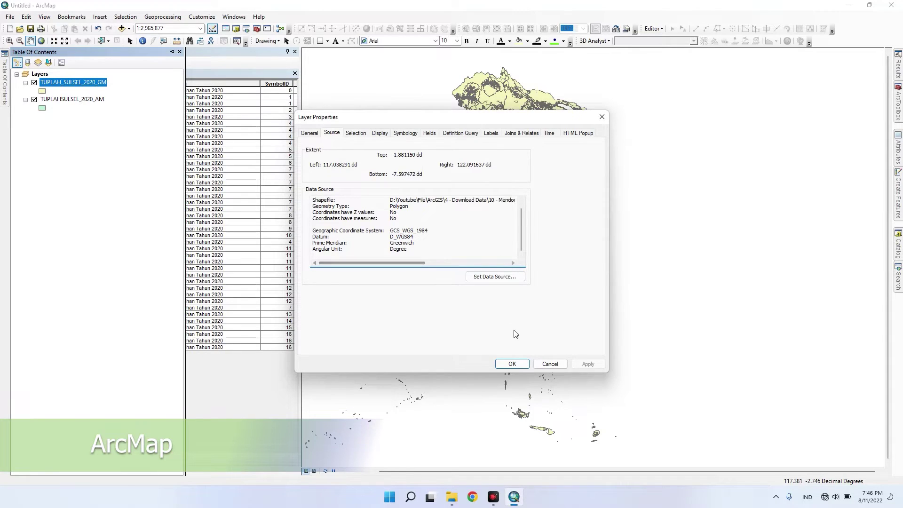
left_click(549, 363)
Step: Check the geographic coordinate system and datum in the source properties of the TUPLAHSULSEL_2020_AM layer
right_click(98, 104)
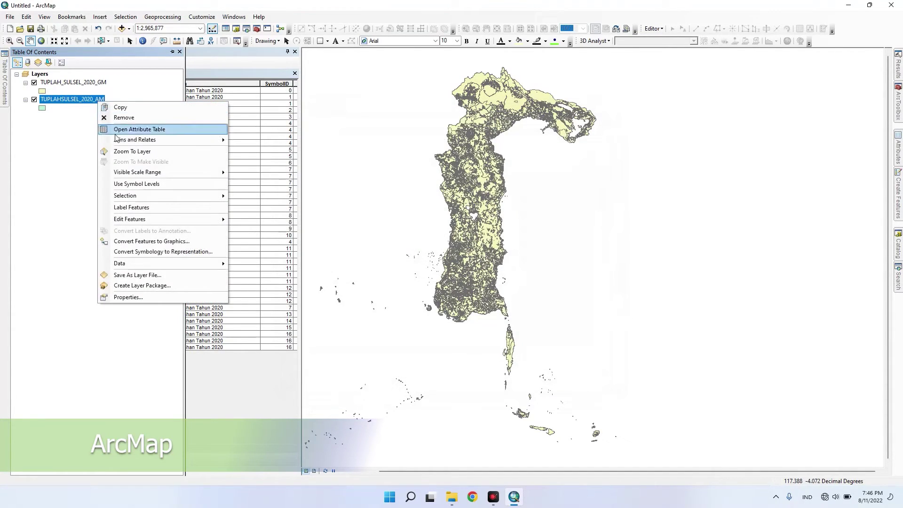
left_click(121, 298)
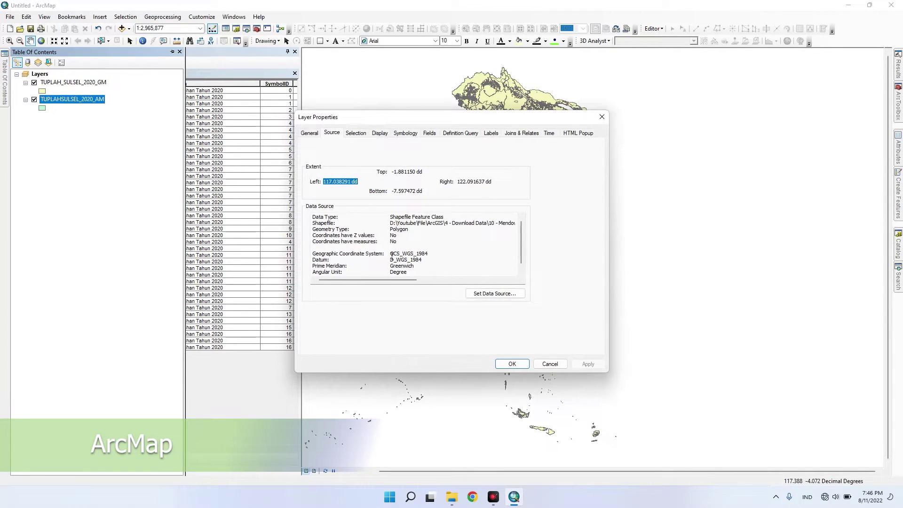
left_click_drag(392, 255, 414, 255)
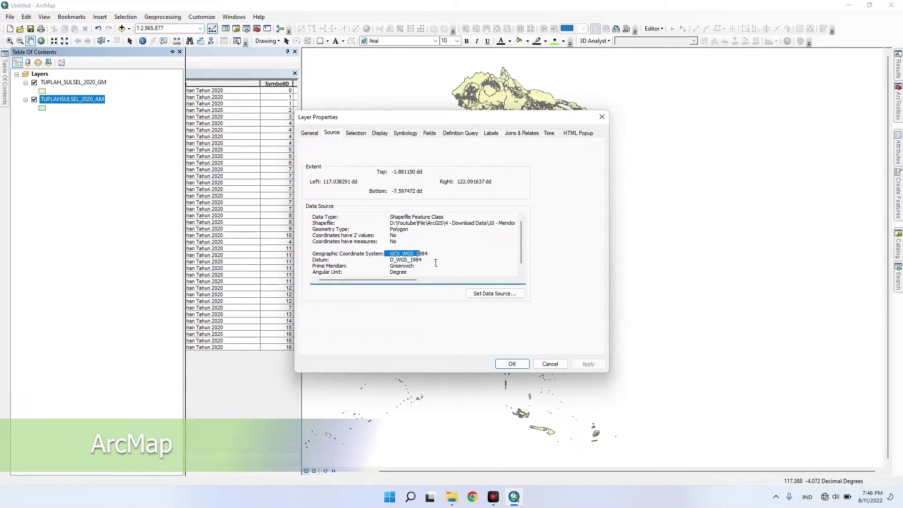
scroll(517, 245, "down", 1)
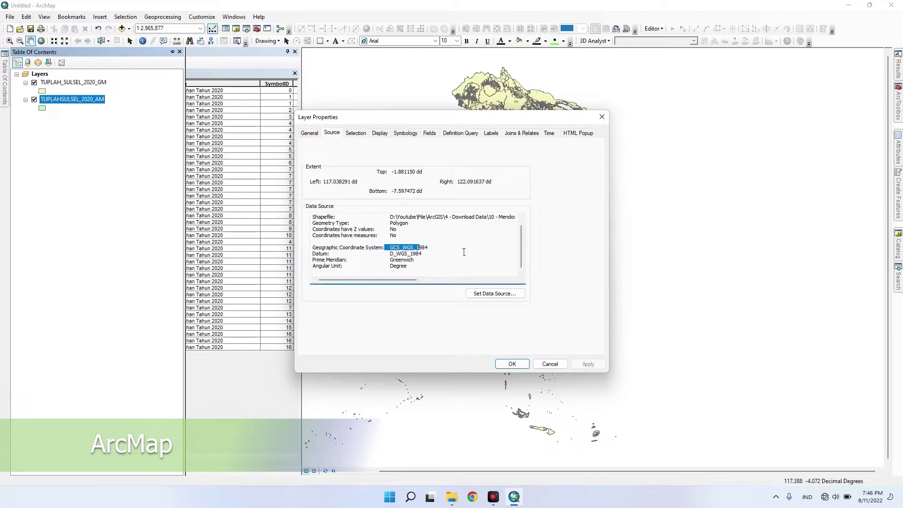
left_click(463, 251)
left_click(512, 363)
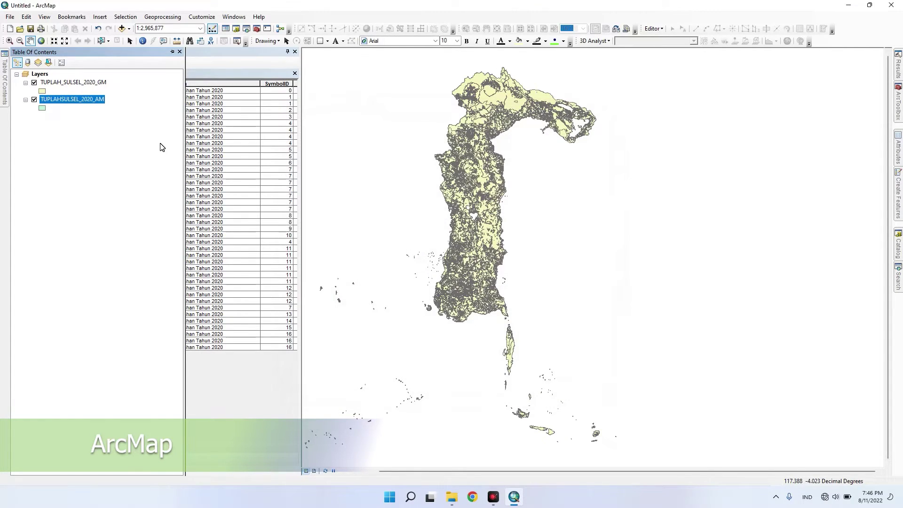
Step: Open the attribute table of TUPLAHSULSEL_2020_AM and look over its fields beside the map
right_click(74, 106)
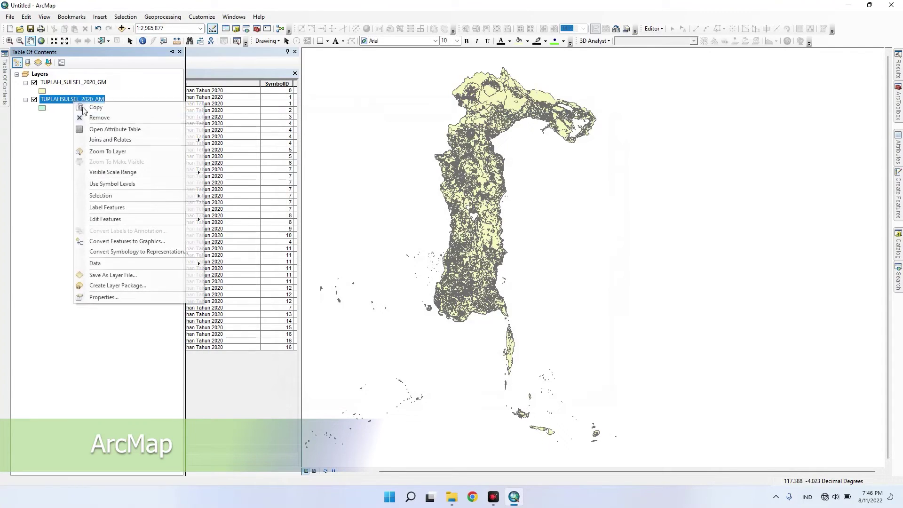
left_click(108, 132)
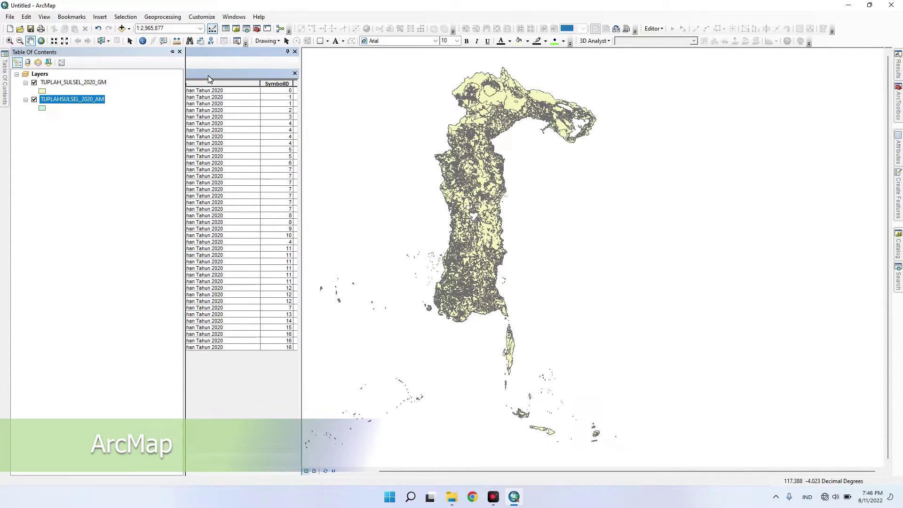
mouse_move(62, 449)
left_mouse_down()
mouse_move(295, 456)
mouse_move(70, 449)
left_mouse_up()
left_click_drag(411, 304, 468, 308)
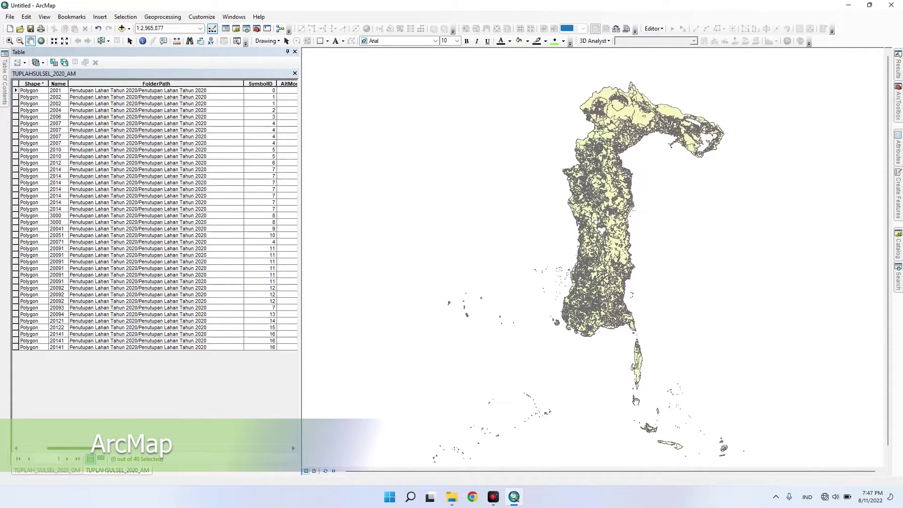
Step: Remove the TUPLAH_SULSEL_2020_GM layer from the map
mouse_move(3, 71)
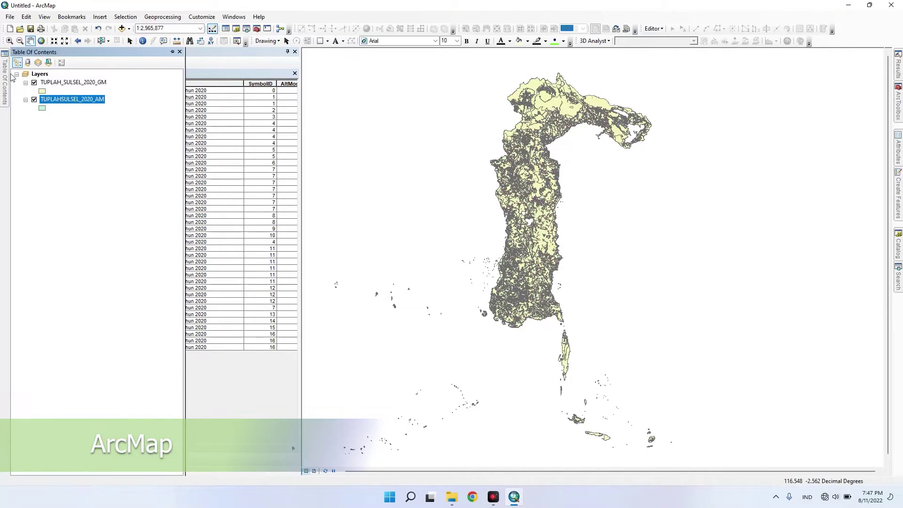
left_click(97, 84)
right_click(93, 83)
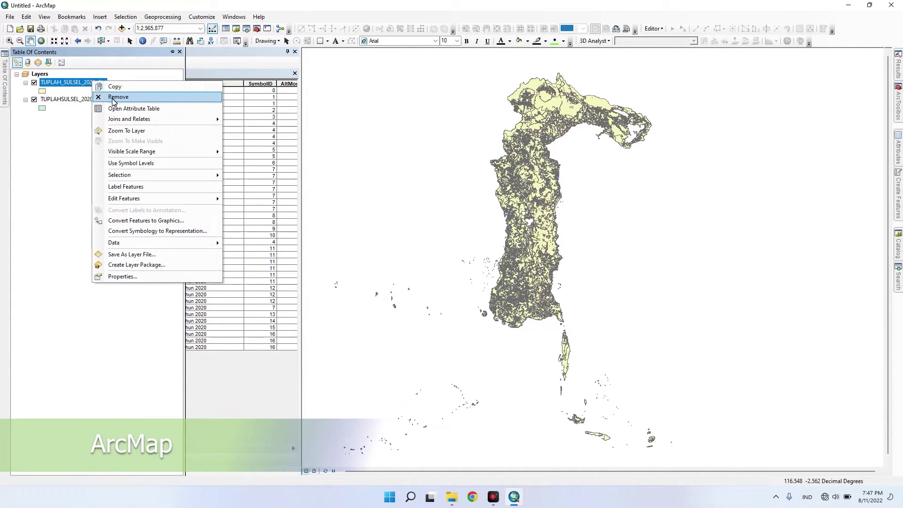
left_click(106, 94)
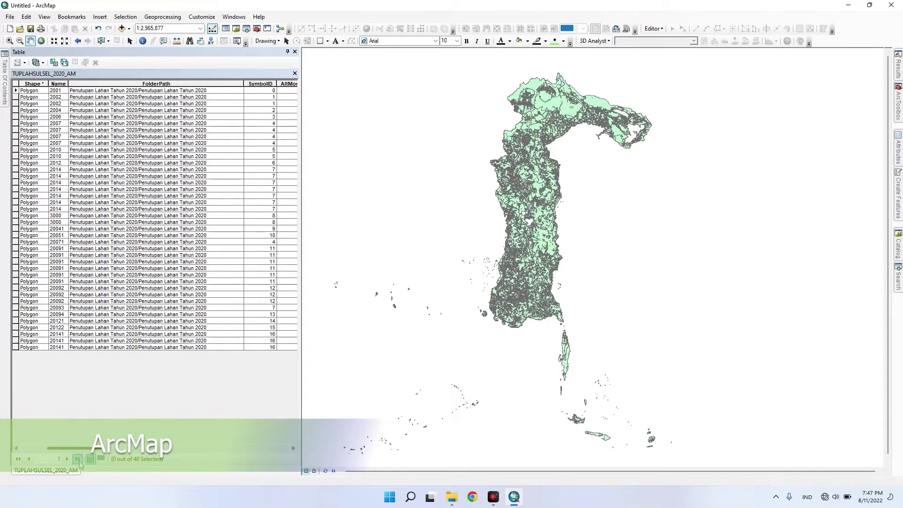
Step: Sort the TUPLAHSULSEL_2020_AM attribute table in ascending order by the Name field
mouse_move(80, 448)
left_mouse_down()
mouse_move(264, 455)
mouse_move(82, 450)
left_mouse_up()
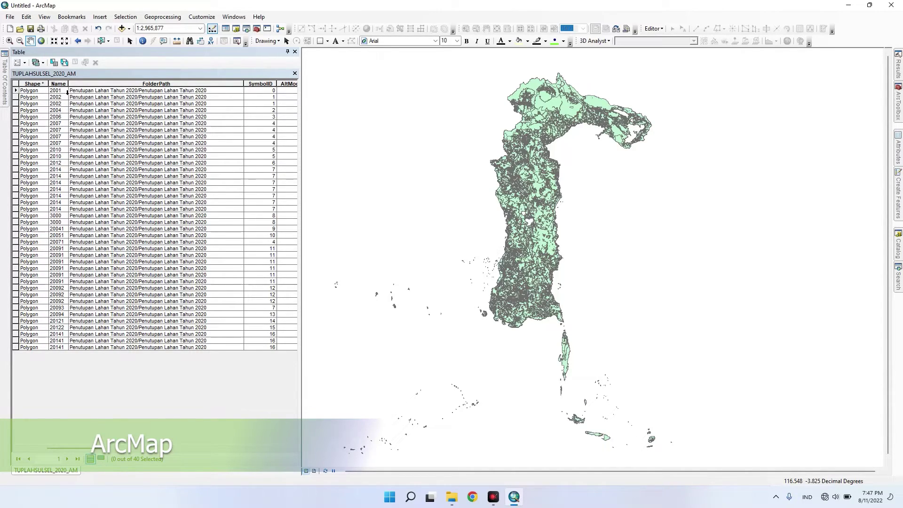
double_click(59, 84)
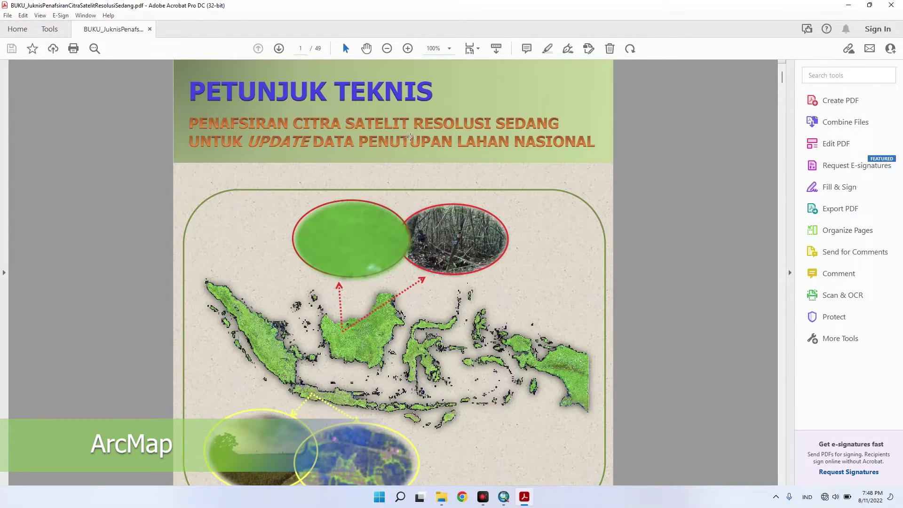
Step: Search the land cover interpretation guide PDF in Adobe Acrobat for code 2001 and go to its class definition in Lampiran 3
scroll(451, 208, "down", 1)
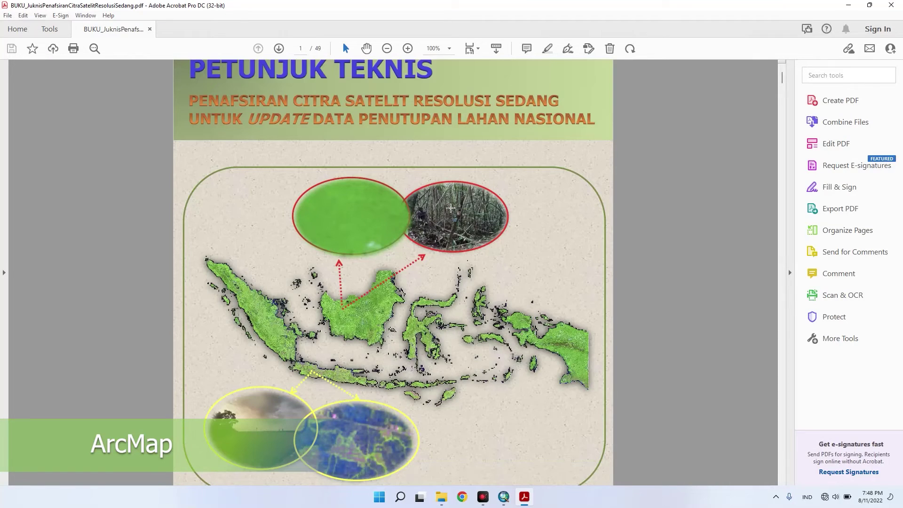
key("ctrl+f")
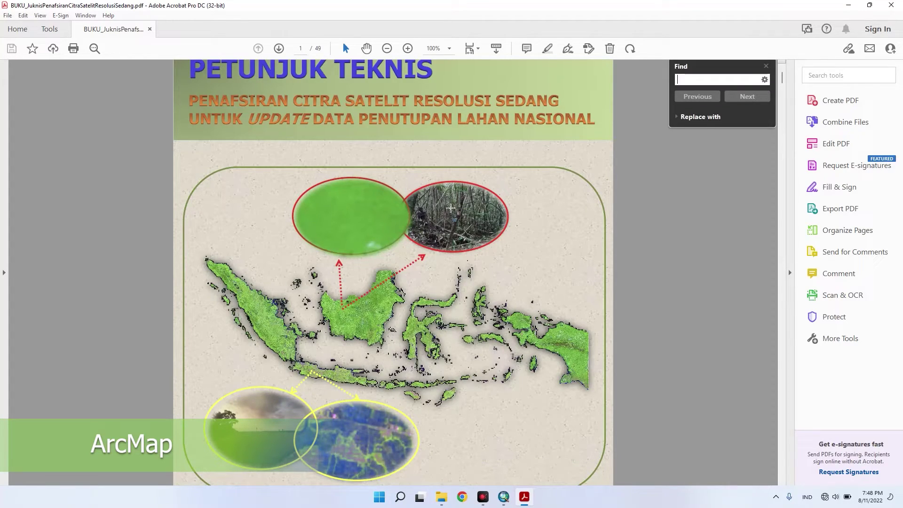
type("2001")
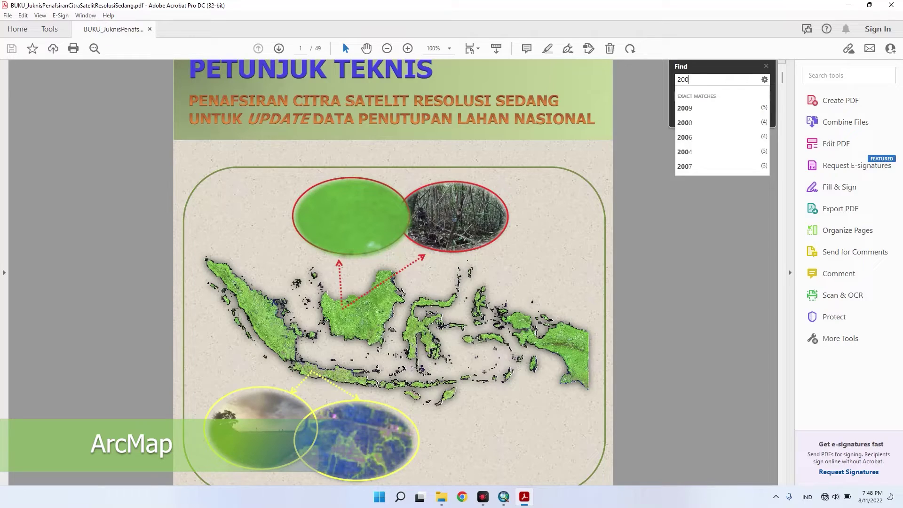
key("Return")
key("Return")
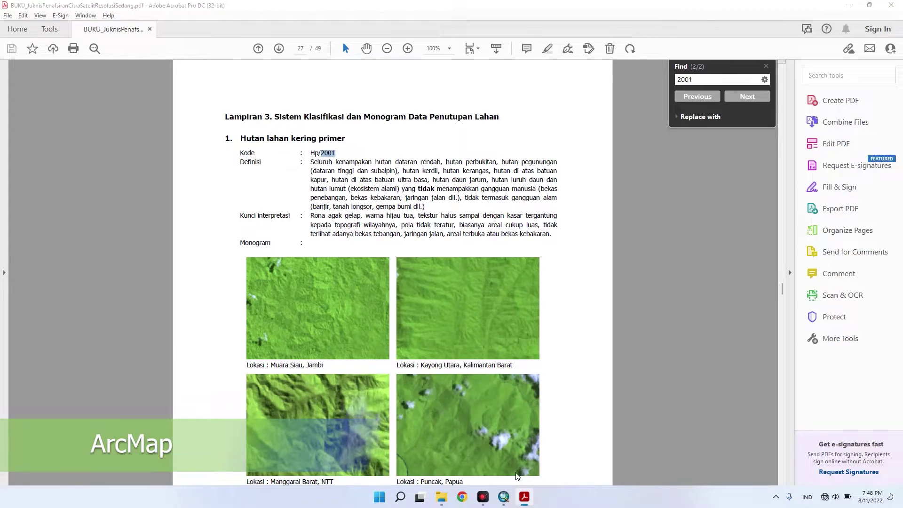
Step: Switch back to ArcMap and add a text field named LEGENDA20 with length 50 to the TUPLAHSULSEL_2020_AM table
key("alt+Tab")
key("Tab")
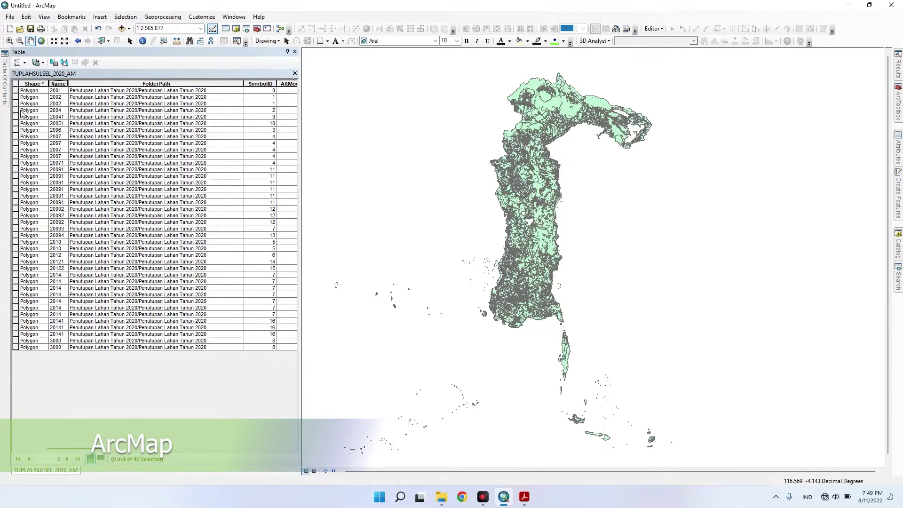
mouse_move(13, 83)
left_click(18, 63)
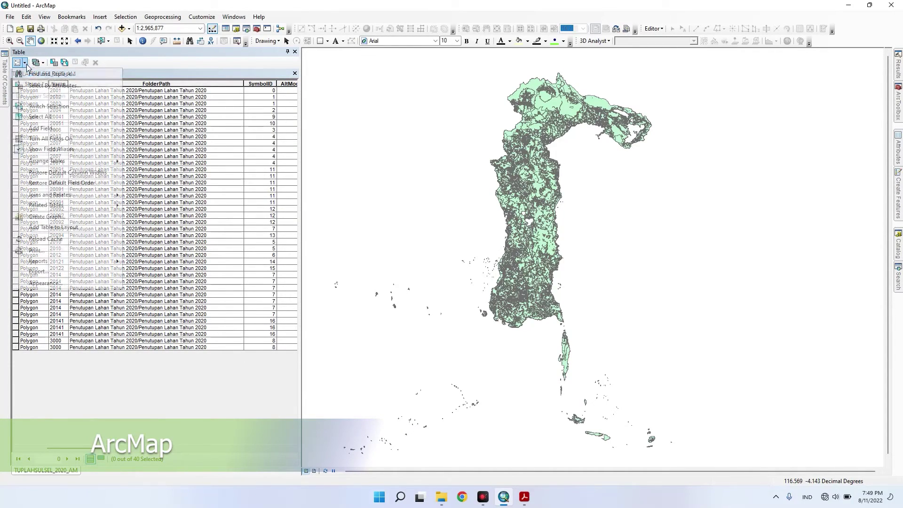
left_click(49, 128)
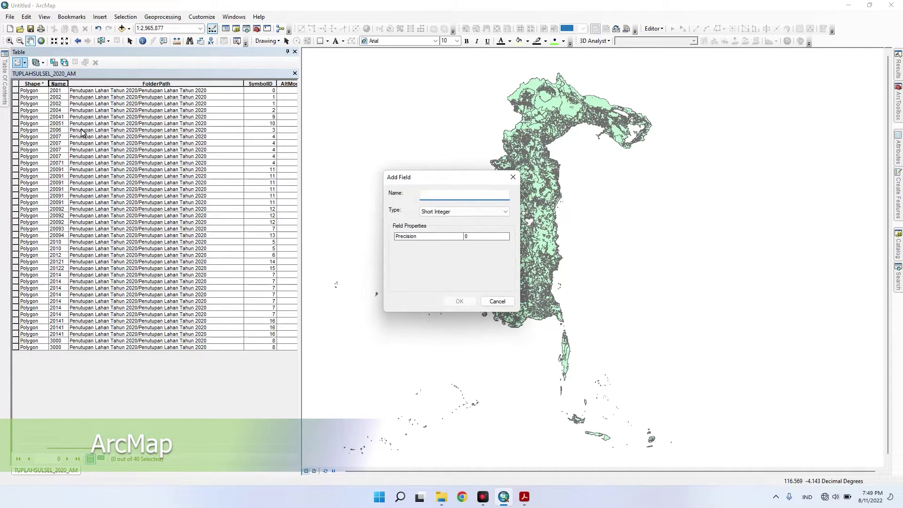
type("Le")
type("GENDA20")
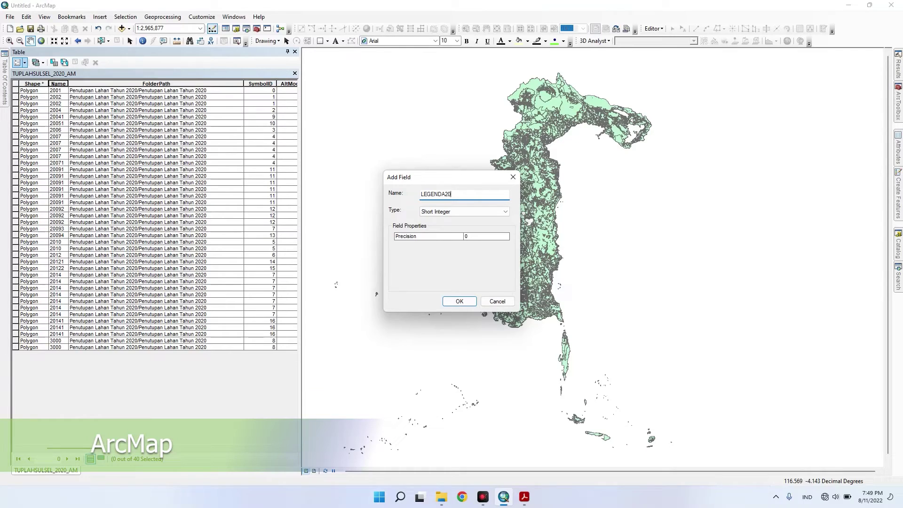
left_click(443, 213)
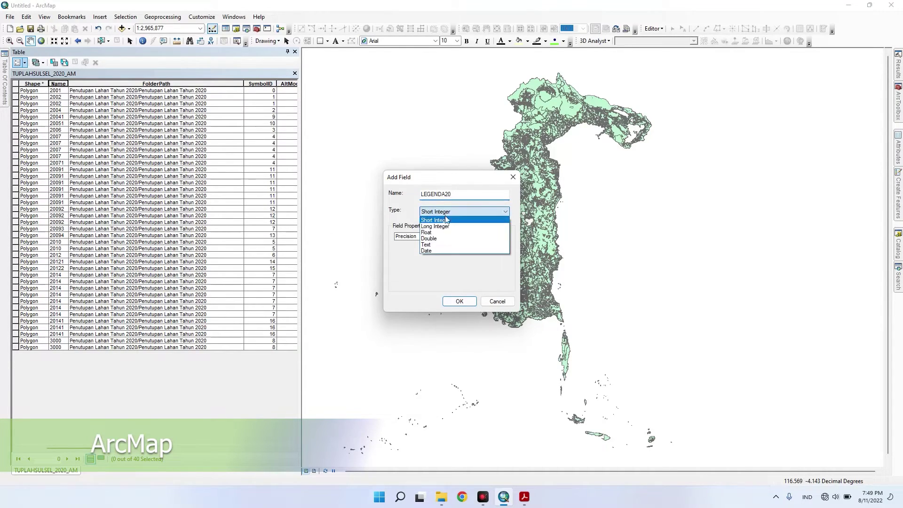
left_click(460, 245)
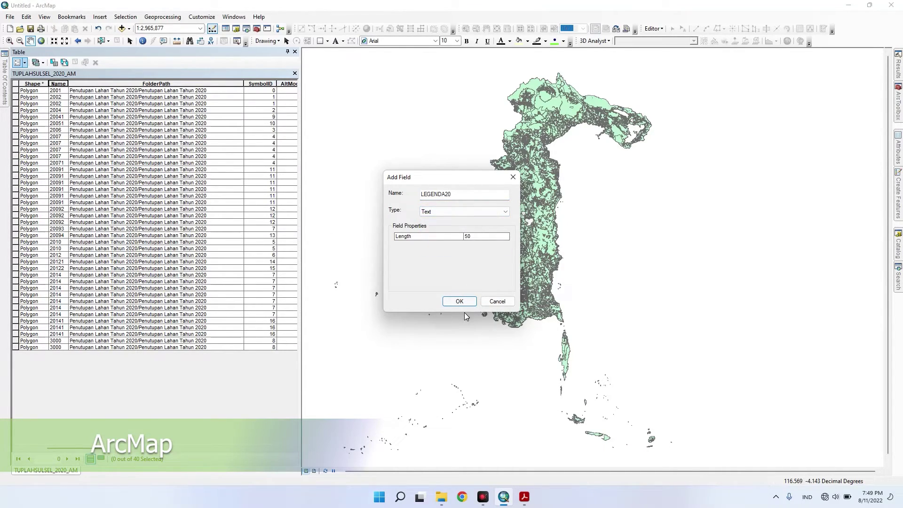
left_click(460, 301)
Step: Move the LEGENDA20 column so that it sits directly after the Name column
left_click_drag(95, 448, 287, 450)
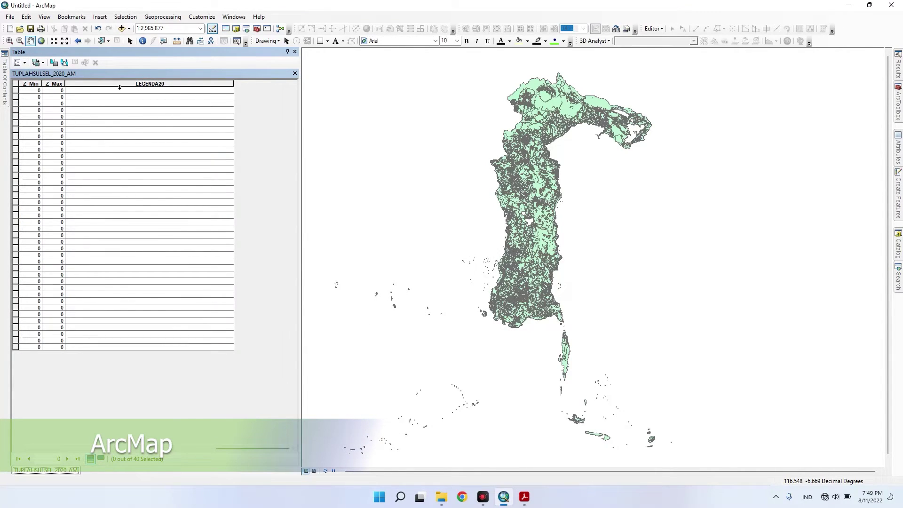
left_click(116, 84)
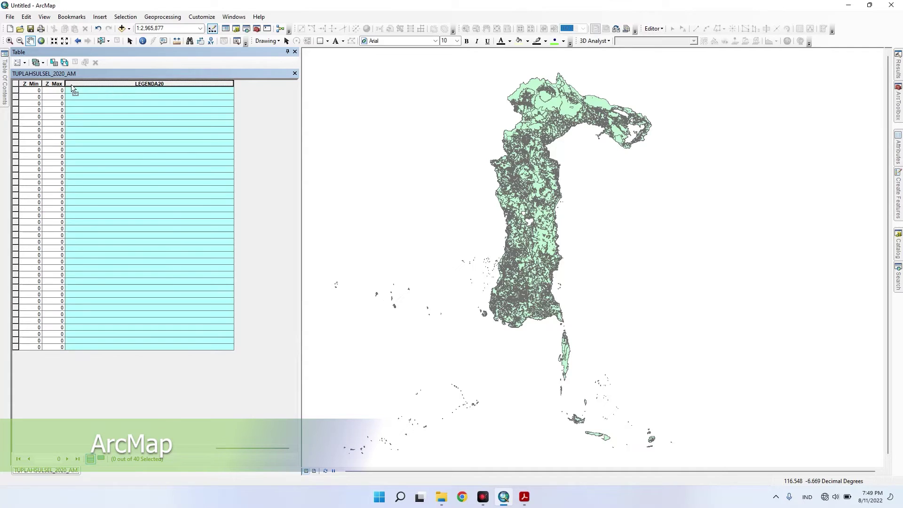
left_click_drag(71, 85, 96, 85)
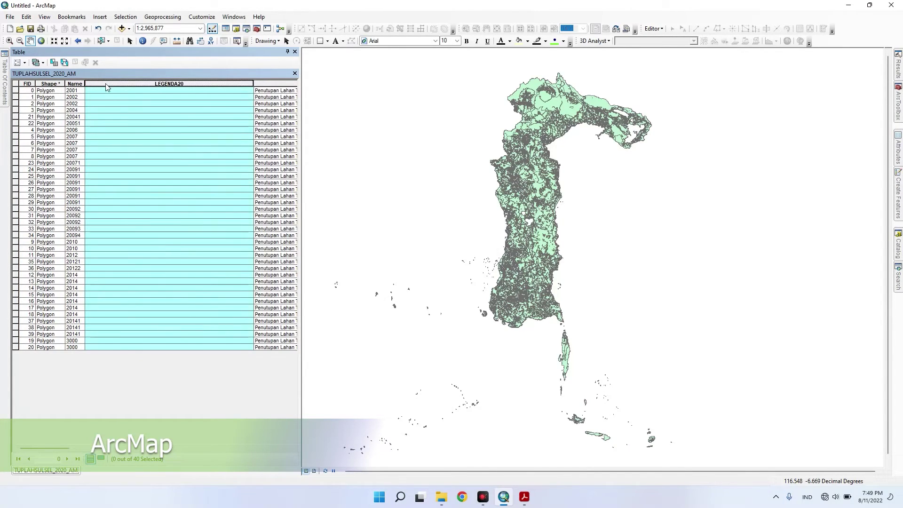
left_click(19, 86)
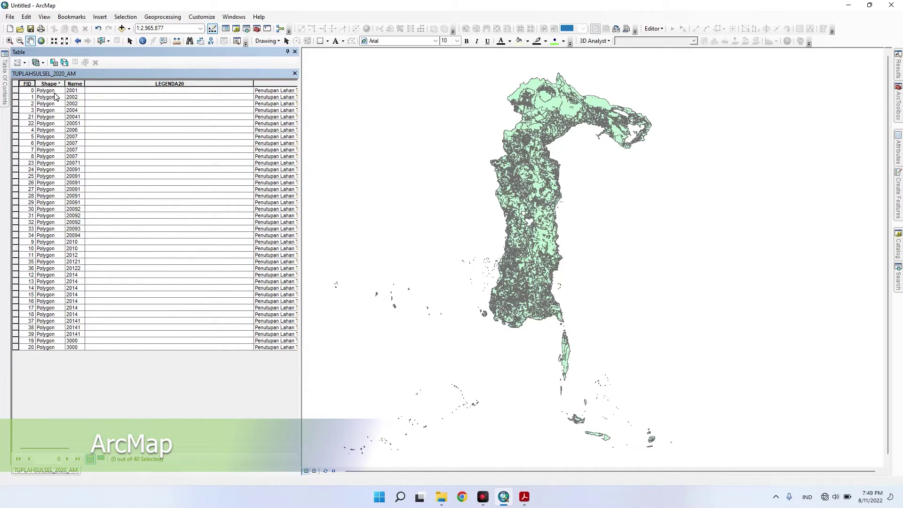
left_click(83, 89)
left_click(16, 91)
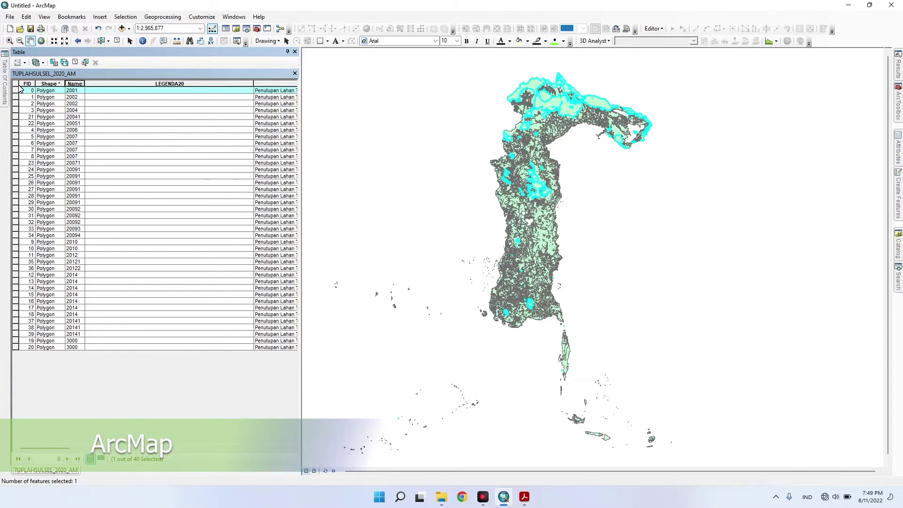
left_click(21, 91, "ctrl")
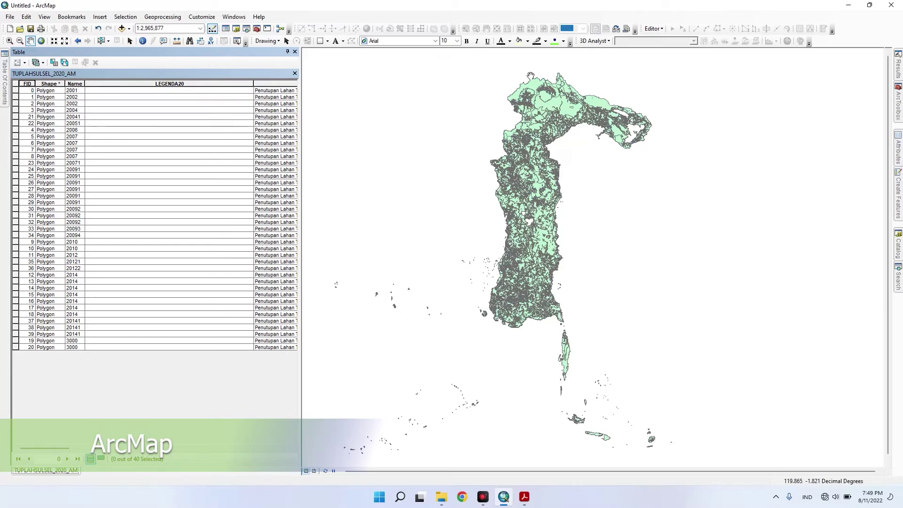
right_click(160, 84)
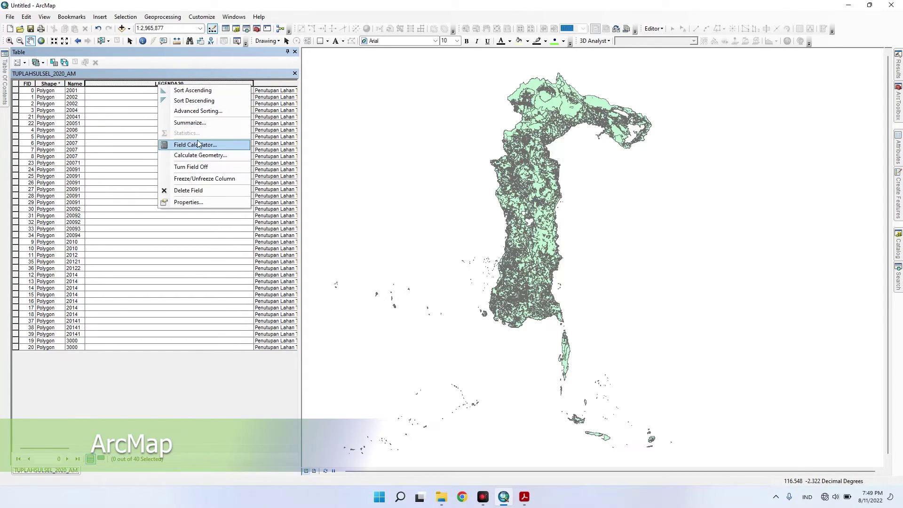
left_click(15, 87)
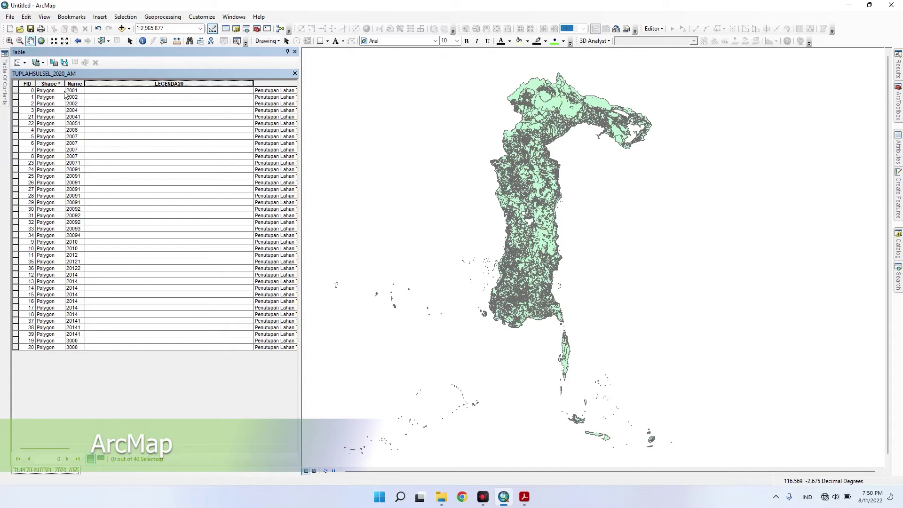
Step: Use the Field Calculator to fill LEGENDA20 with "Hutan lahan kering primer" for the code 2001 row, and clear the selection
left_click(16, 91)
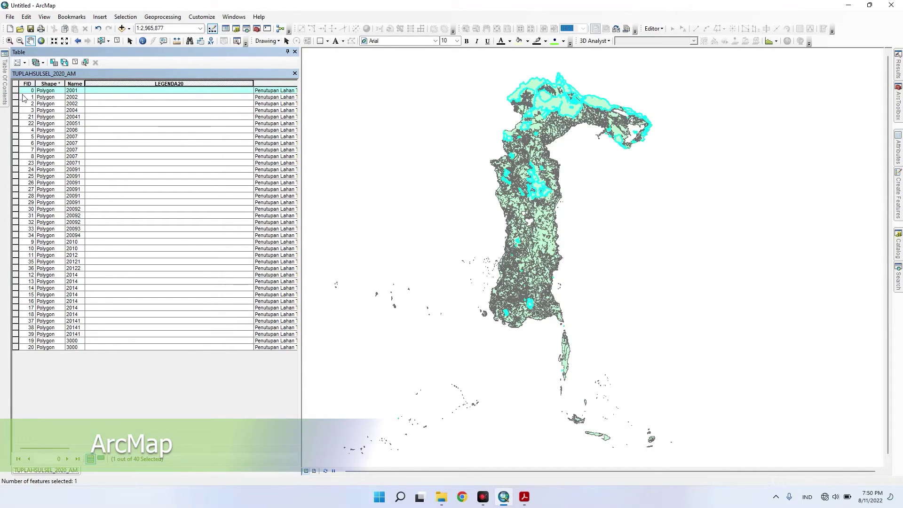
right_click(184, 84)
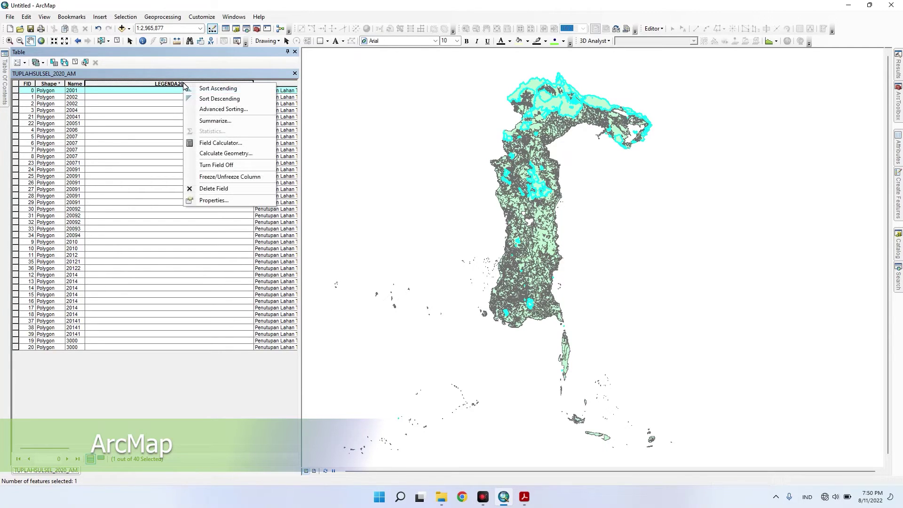
left_click(225, 146)
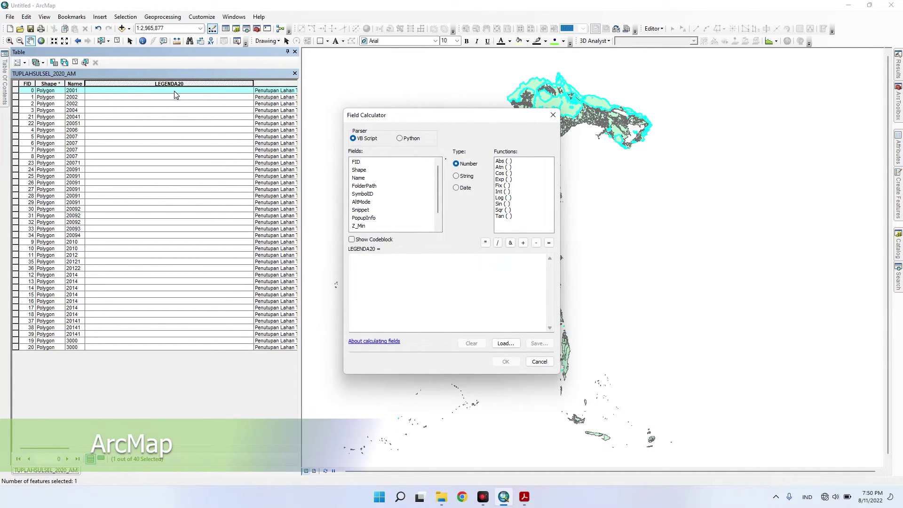
left_click(370, 307)
type("\"Hutan lahan kering primer")
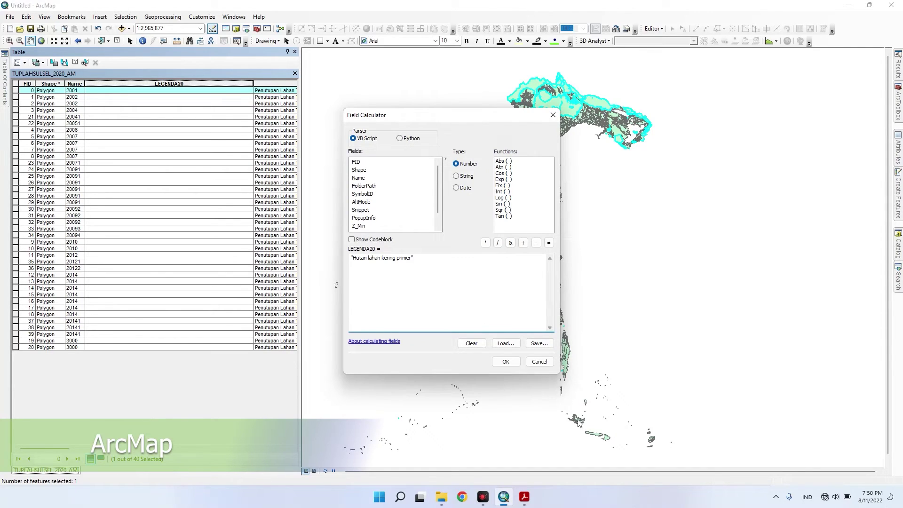
left_click(505, 363)
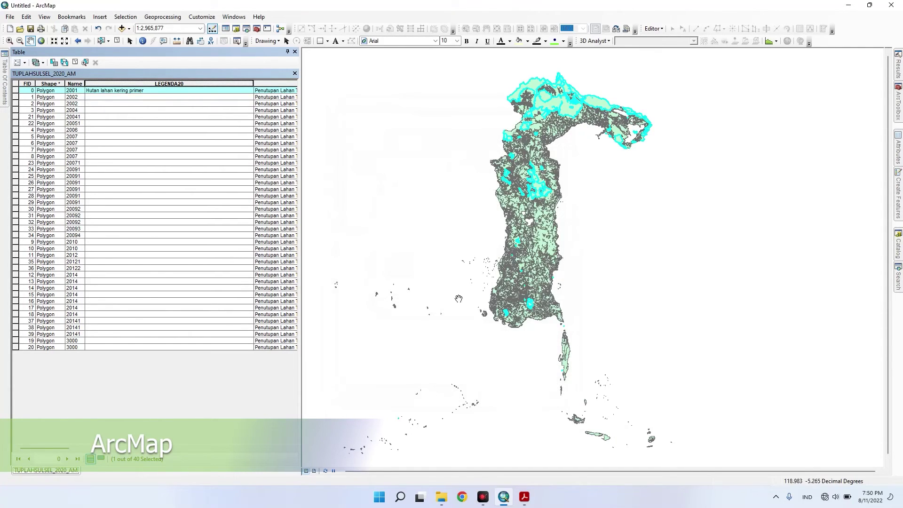
left_click(16, 84)
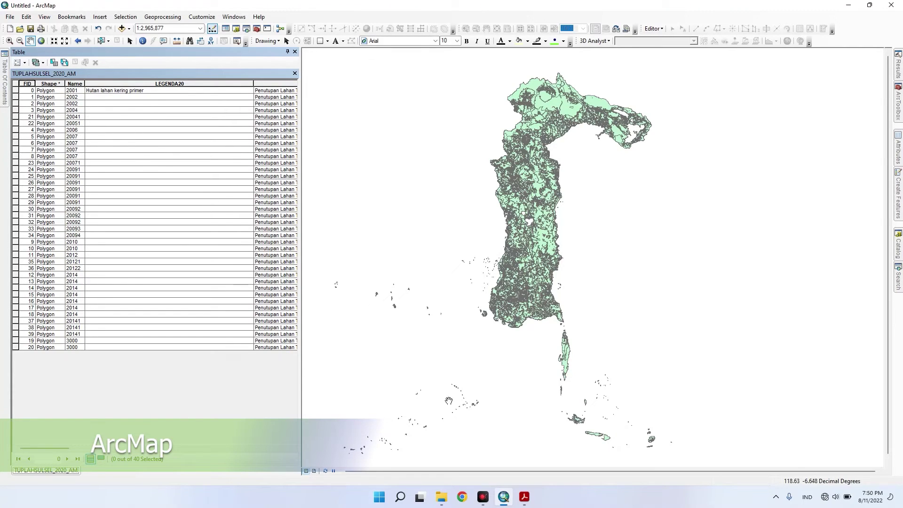
Step: Switch to the interpretation guide PDF in Adobe Acrobat and look up the class name for code 2002
left_click(525, 497)
scroll(356, 174, "down", 10)
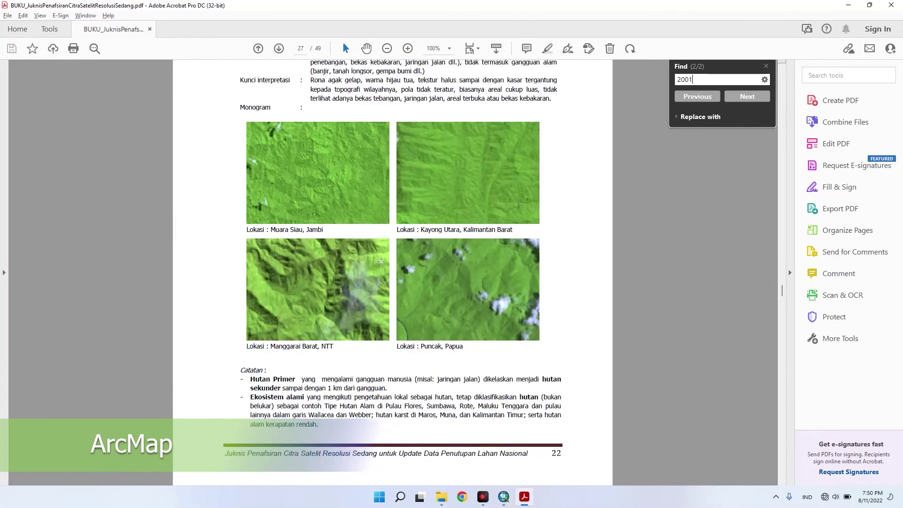
left_click_drag(356, 174, 267, 124)
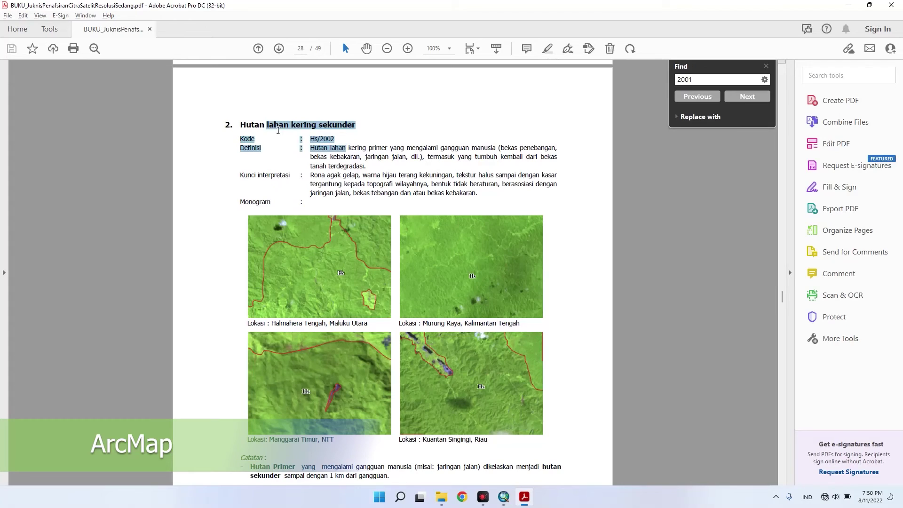
Step: Switch back to ArcMap and use the Field Calculator to fill LEGENDA20 with "Hutan lahan kering sekunder" for both code 2002 rows
key("alt+Tab")
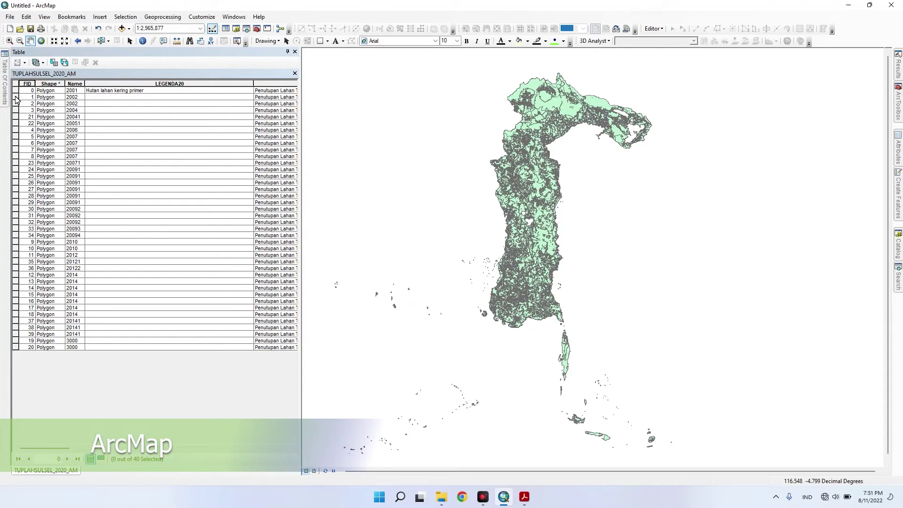
left_click_drag(17, 97, 18, 104)
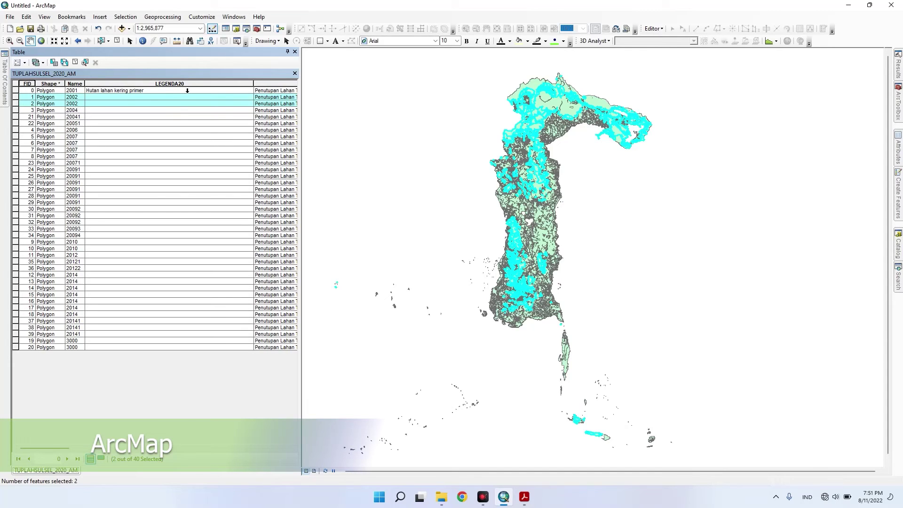
right_click(192, 89)
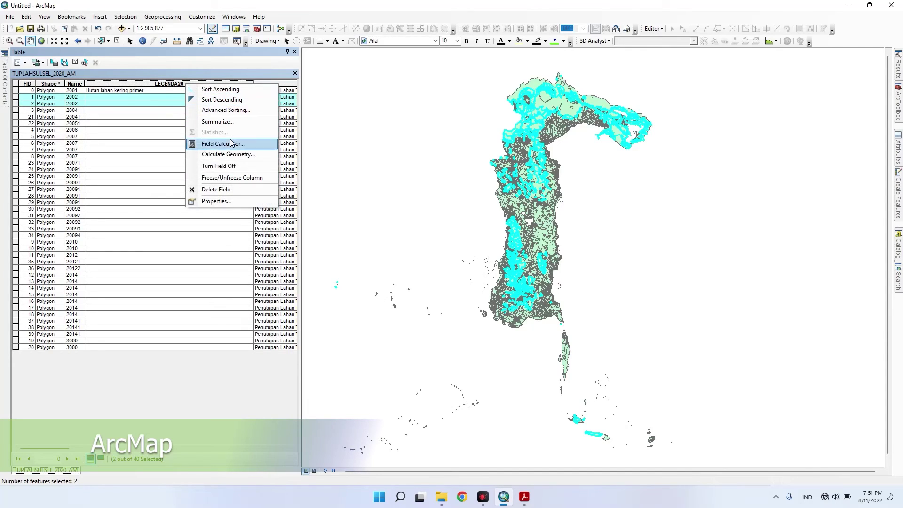
left_click(230, 142)
left_click(457, 274)
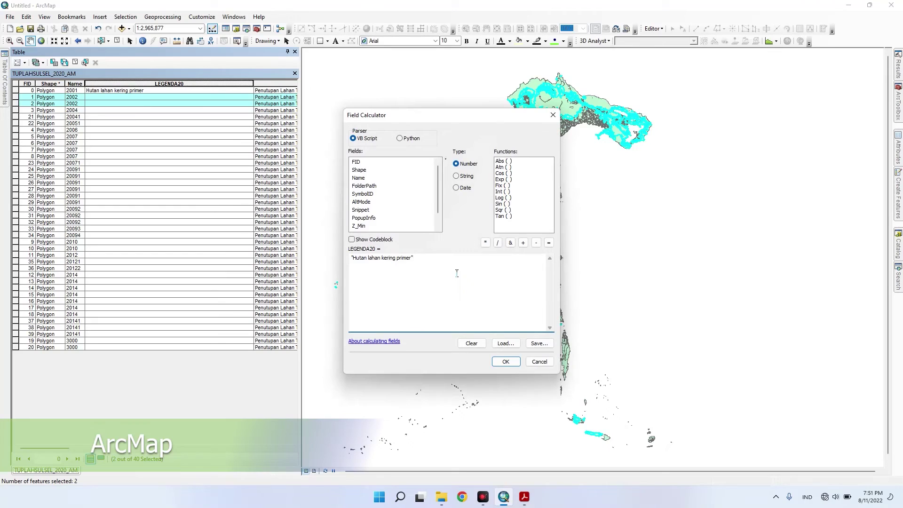
key("Left")
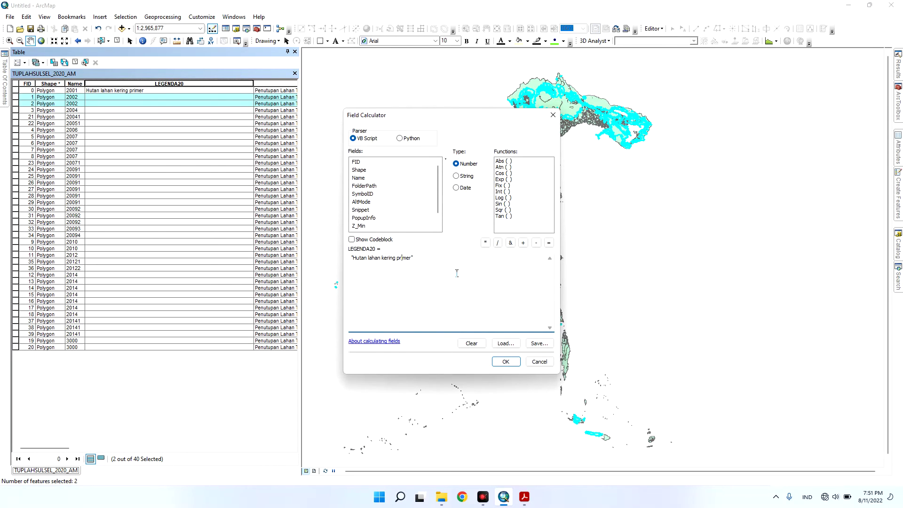
key("shift+End")
type("s")
left_click(506, 361)
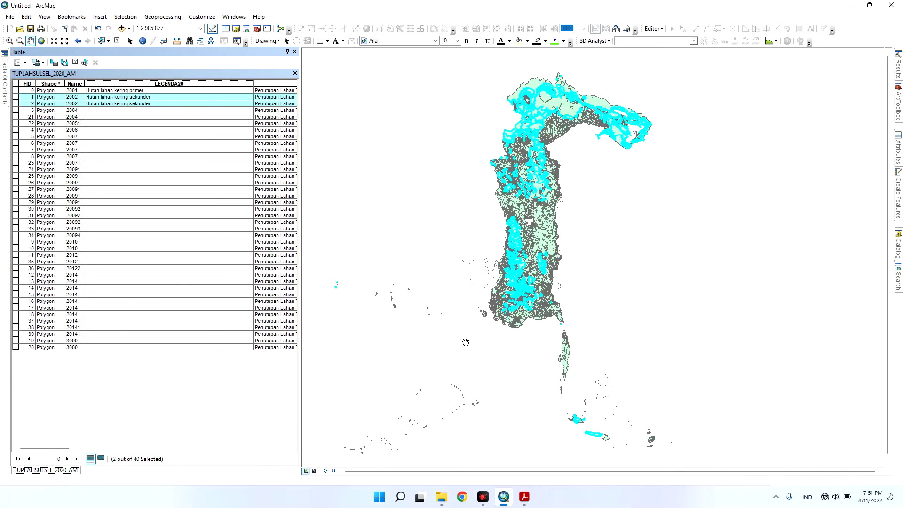
Step: Select the last code 2007 row and narrow the LEGENDA20 column to show more of the FolderPath column
left_click(18, 157)
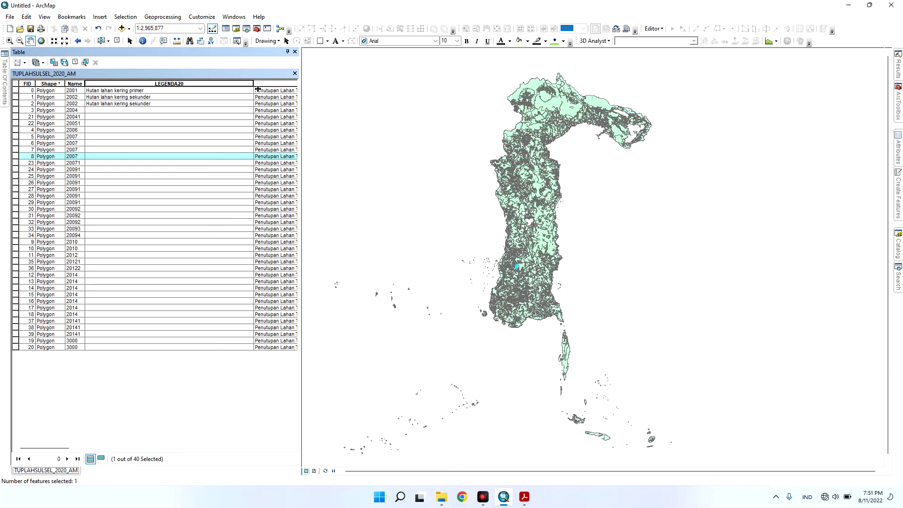
left_click_drag(258, 89, 180, 89)
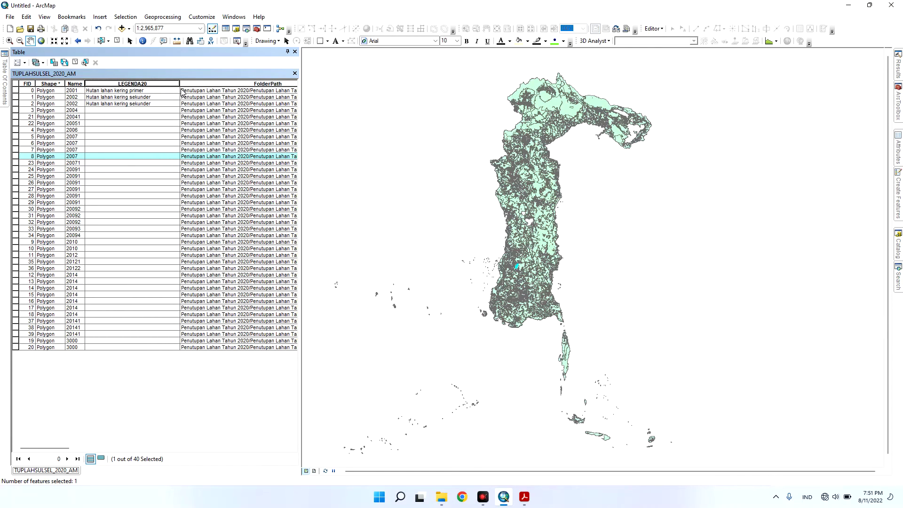